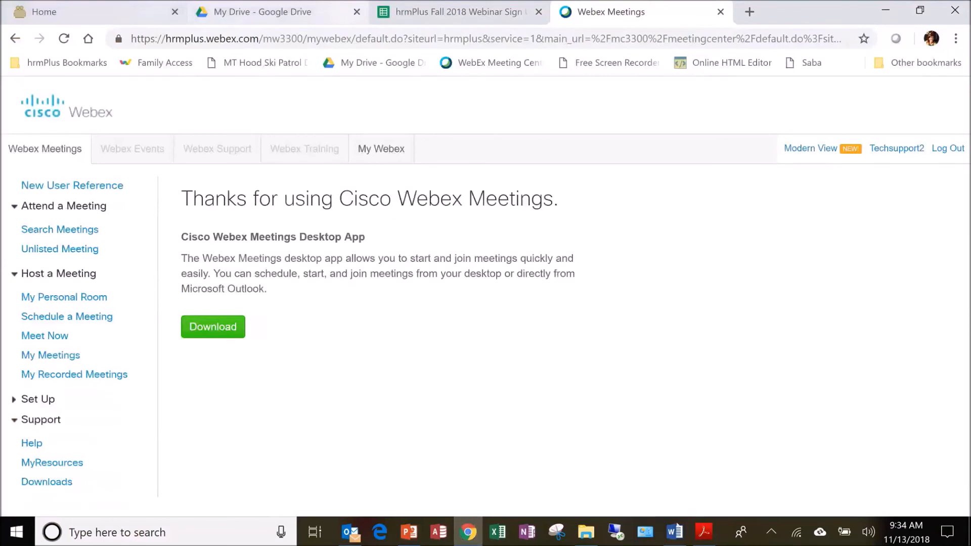
Switch to Acrobat Reader and review the User Roles instructions, from the introduction through the role tables to the Export Information section
{"action": "left_click", "coordinate": [703, 532]}
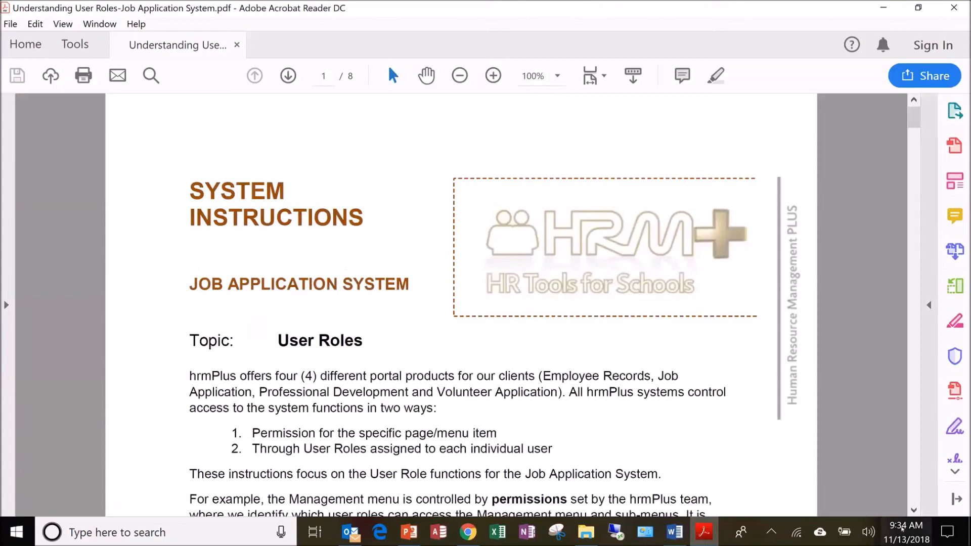
{"action": "left_click", "coordinate": [914, 510]}
{"action": "left_click", "coordinate": [914, 510]}
{"action": "left_click", "coordinate": [914, 511]}
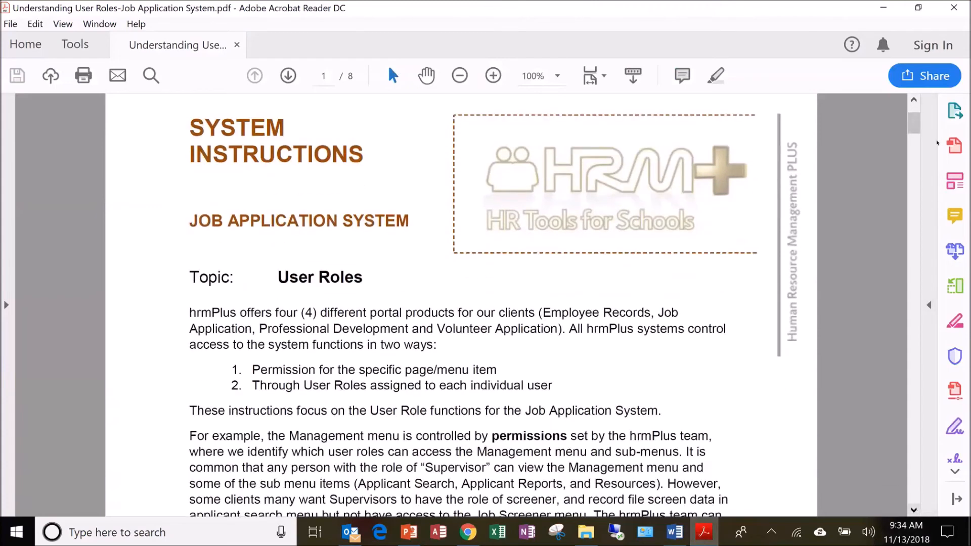
{"action": "left_click_drag", "start_coordinate": [914, 121], "coordinate": [913, 209]}
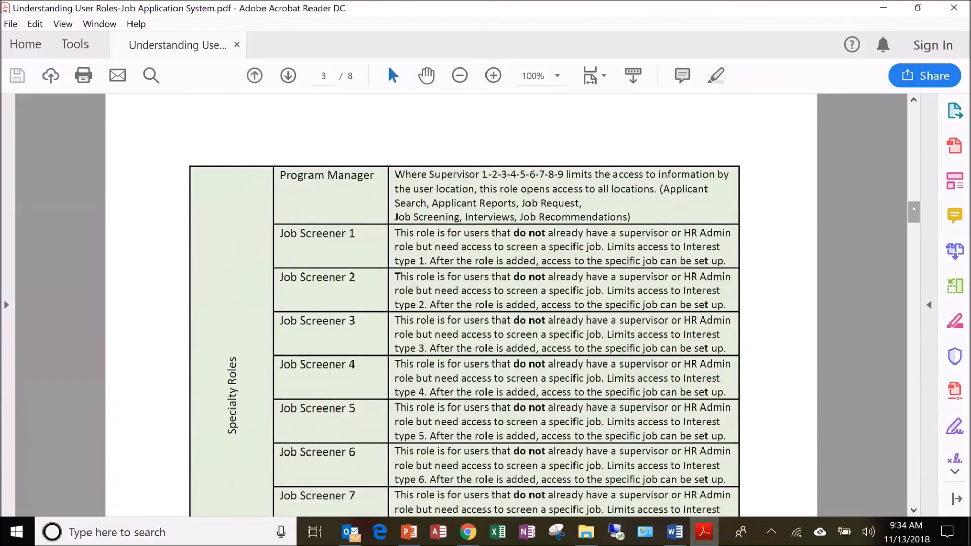
{"action": "left_click_drag", "start_coordinate": [914, 208], "coordinate": [923, 248]}
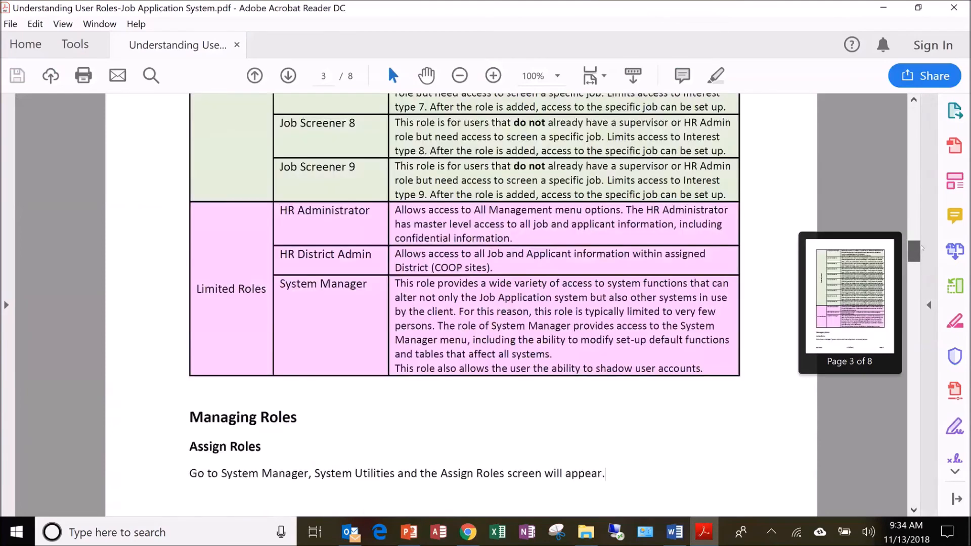
{"action": "scroll", "coordinate": [590, 408], "scroll_direction": "down", "scroll_amount": 3}
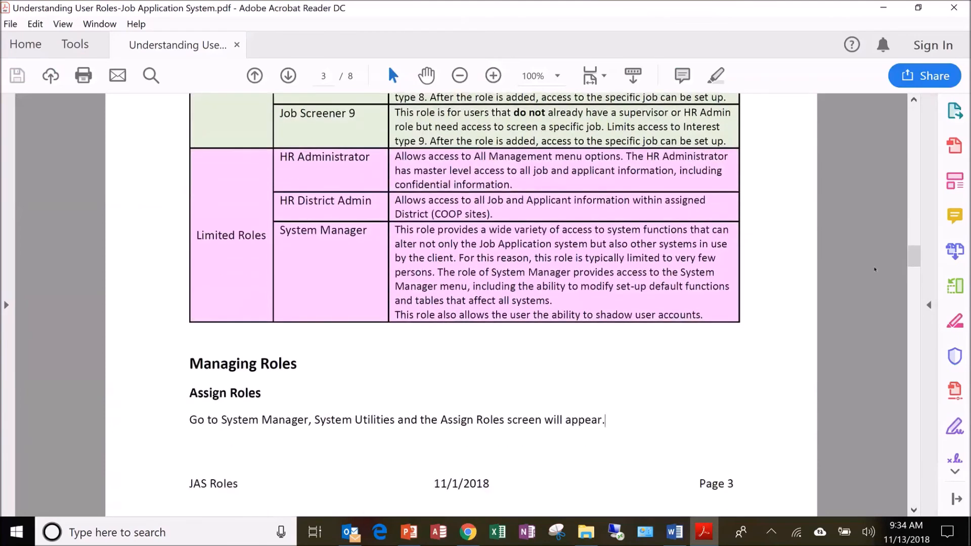
{"action": "left_click_drag", "start_coordinate": [913, 257], "coordinate": [926, 433]}
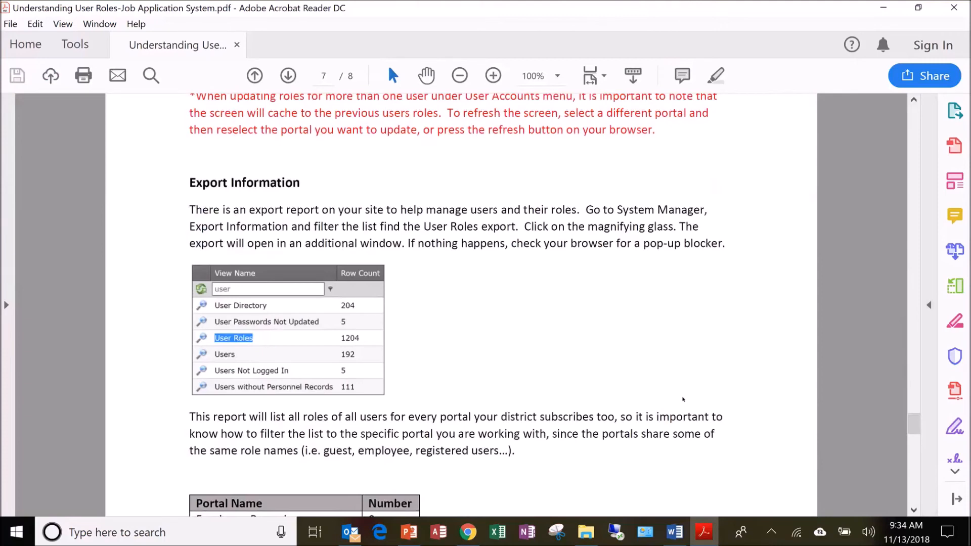
Switch to Chrome, reload the Hometown School District home page and close it
{"action": "left_click", "coordinate": [468, 532]}
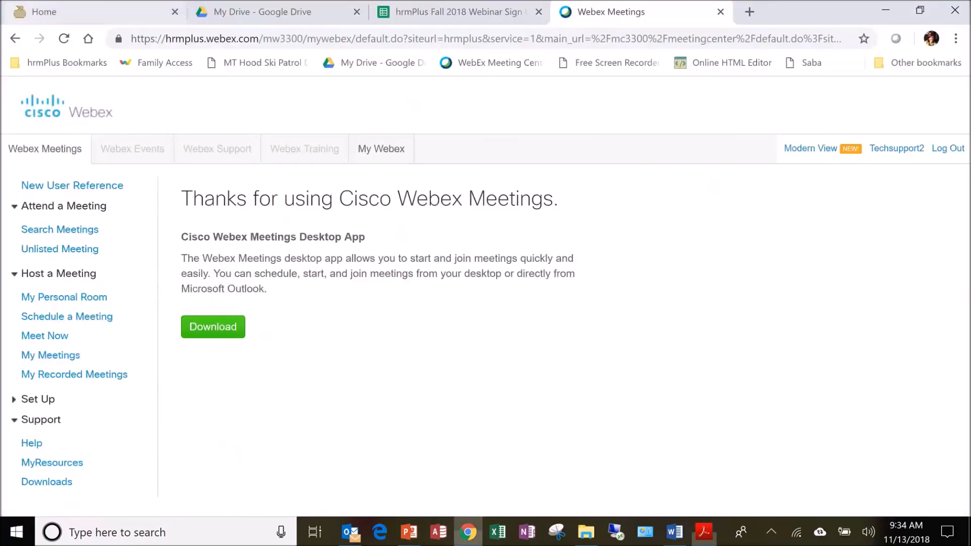
{"action": "left_click", "coordinate": [96, 12]}
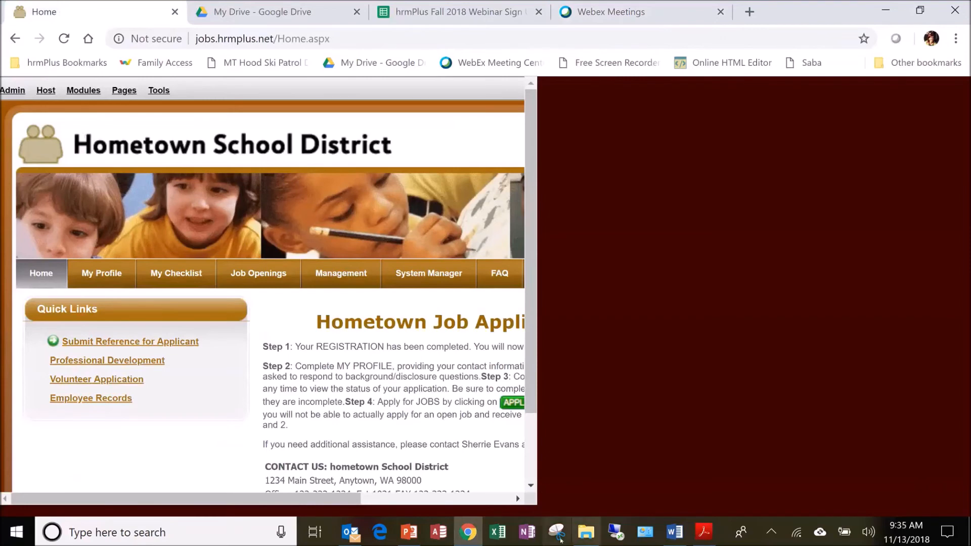
{"action": "left_click", "coordinate": [67, 38]}
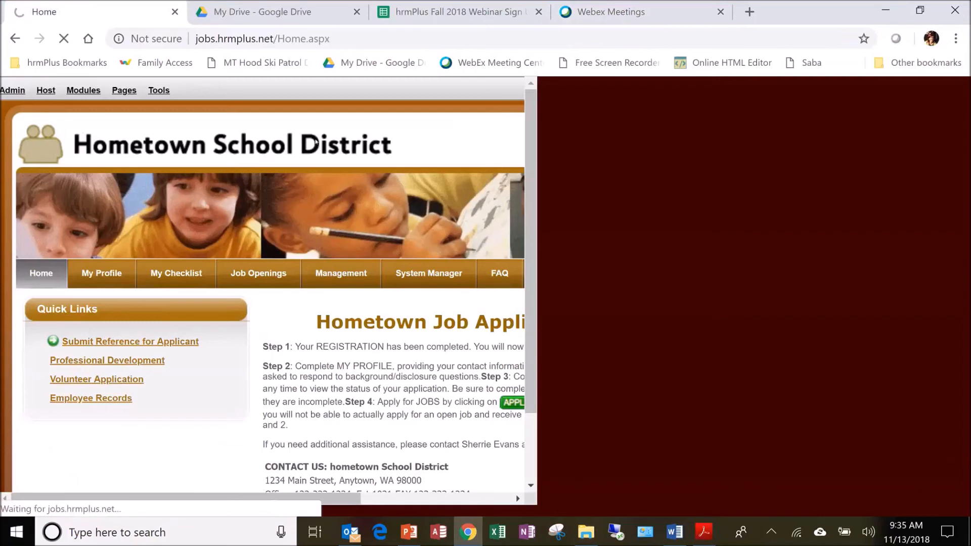
{"action": "key", "text": "ctrl+w"}
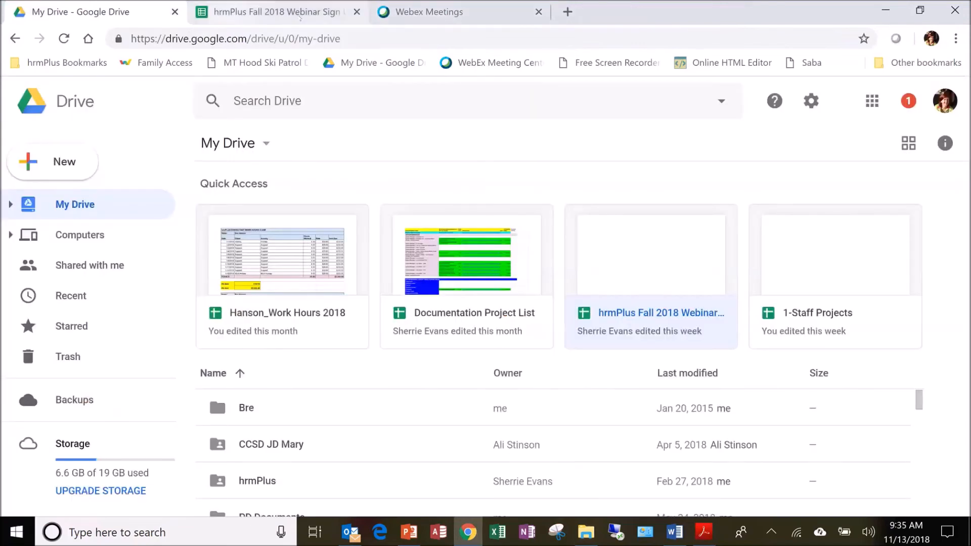
Load the bookmarked hrmPlus-Release-JAS site in place of the Webex Meetings page
{"action": "left_click", "coordinate": [498, 17]}
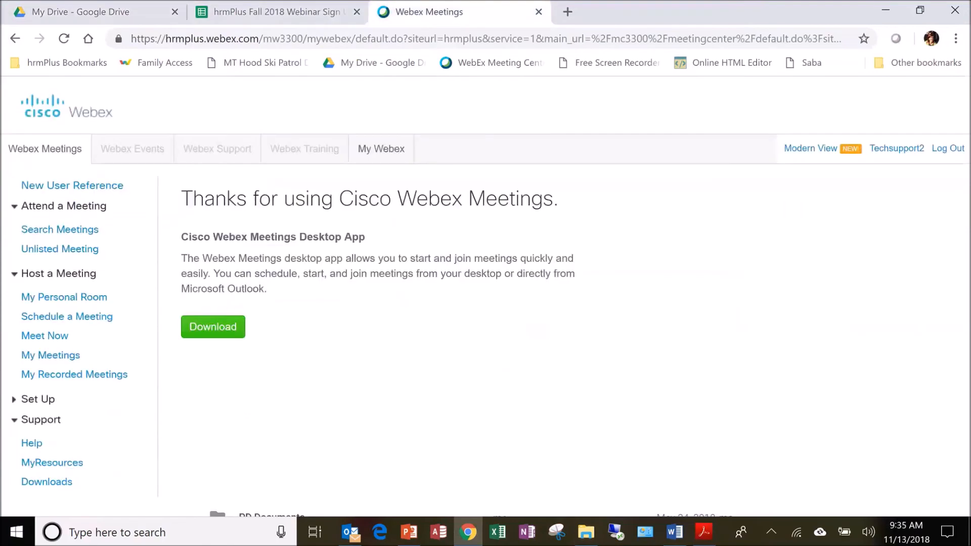
{"action": "left_click", "coordinate": [59, 66]}
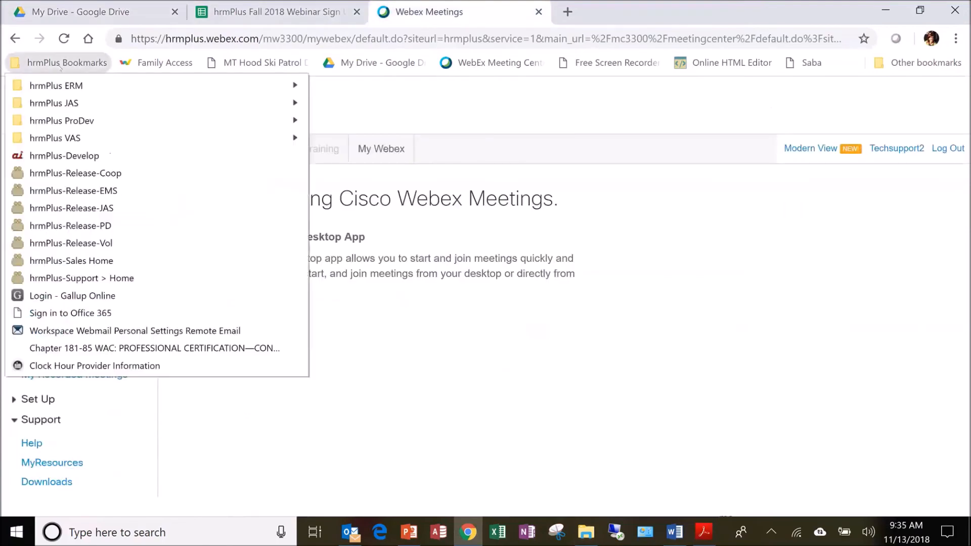
{"action": "left_click", "coordinate": [98, 209]}
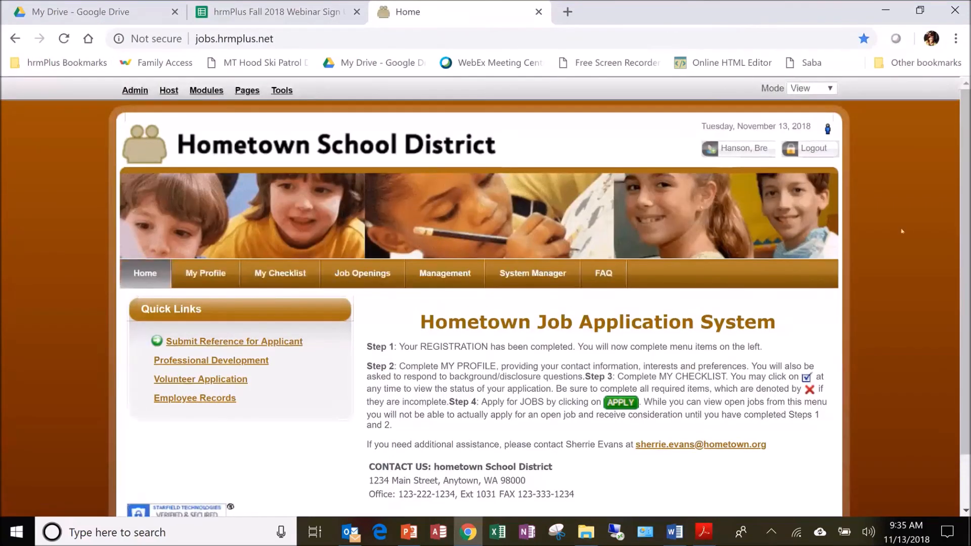
Open the System Utilities page of the System Manager area
{"action": "scroll", "coordinate": [945, 225], "scroll_direction": "down", "scroll_amount": 1}
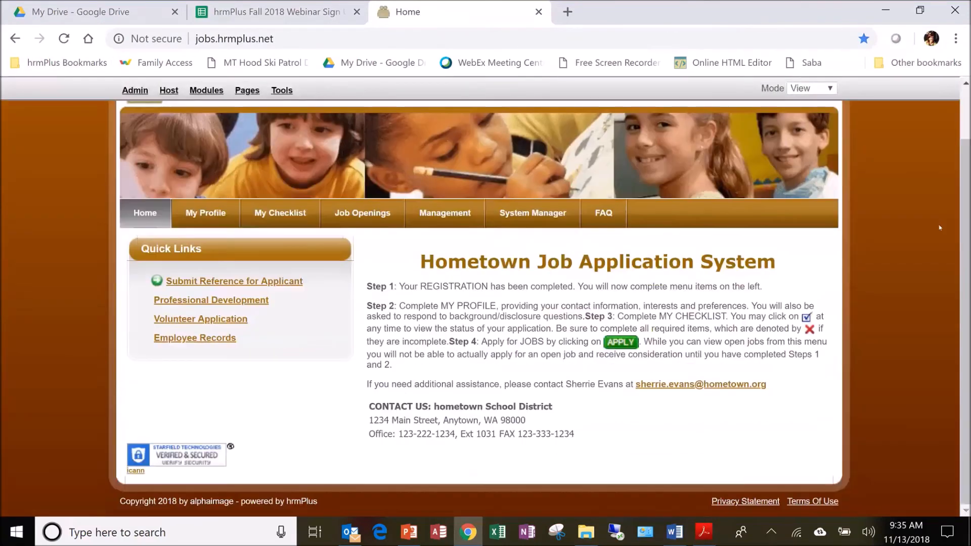
{"action": "left_click", "coordinate": [536, 213]}
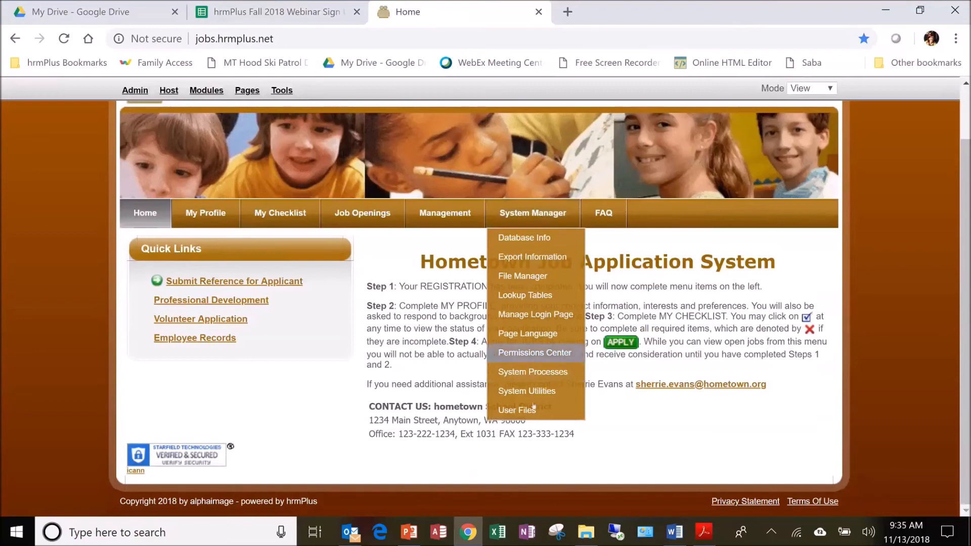
{"action": "left_click", "coordinate": [532, 392]}
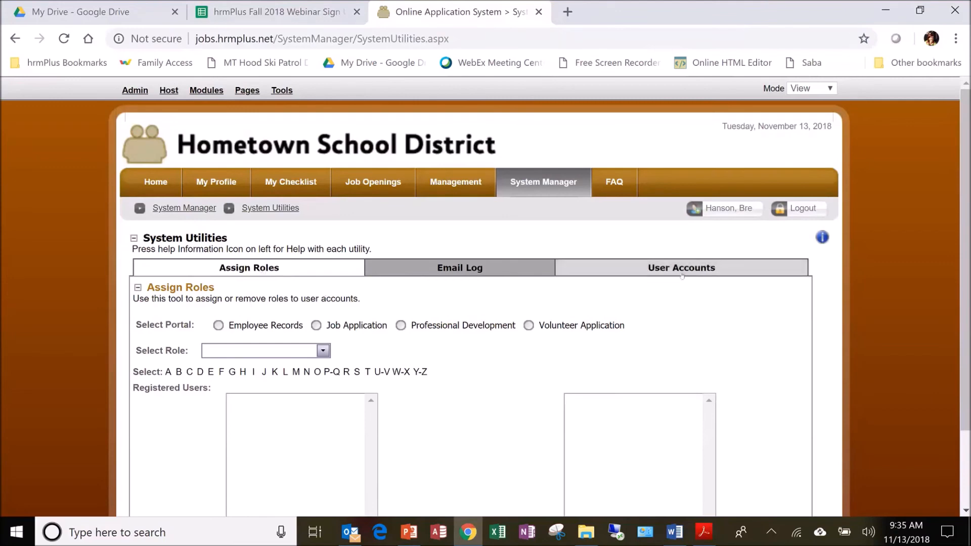
Set role assignment to the Job Application portal and the HR Administrator role
{"action": "scroll", "coordinate": [507, 363], "scroll_direction": "down", "scroll_amount": 2}
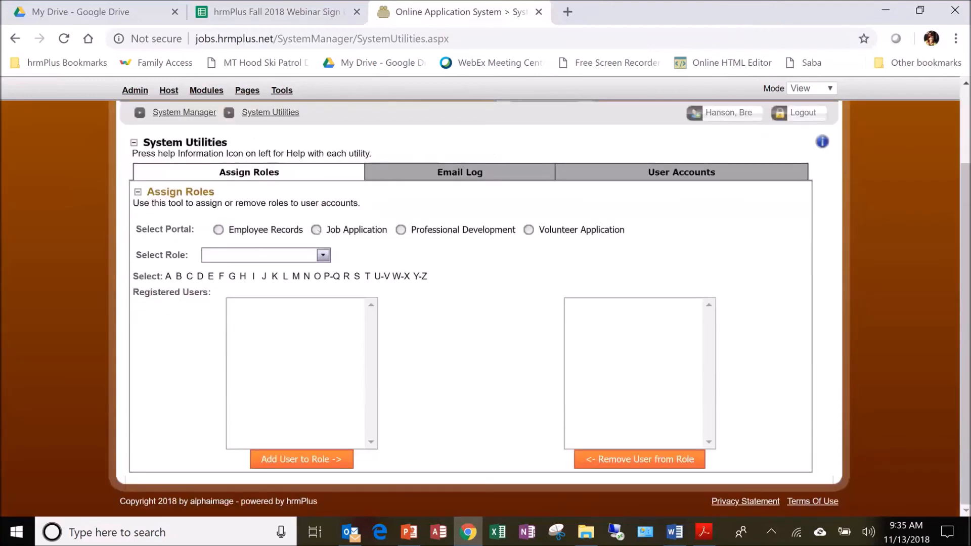
{"action": "left_click", "coordinate": [316, 230]}
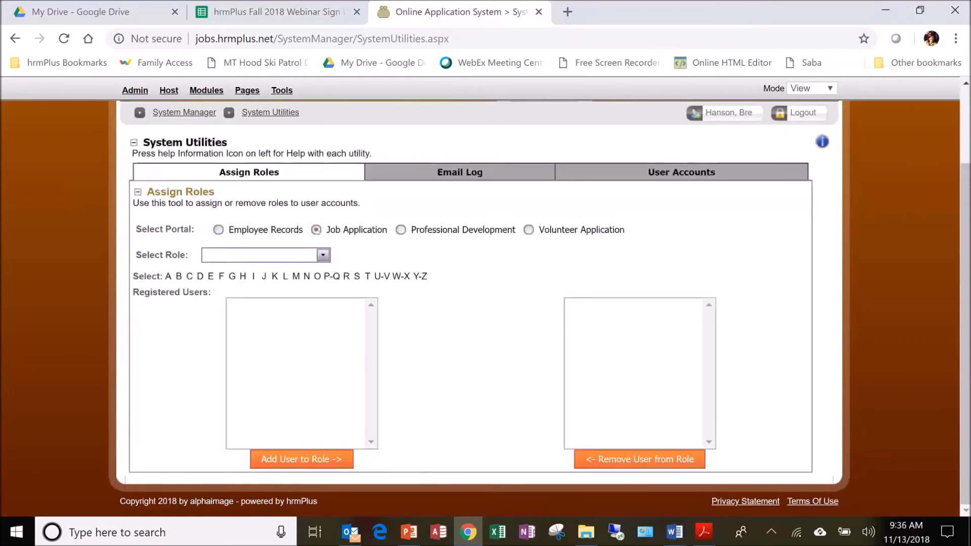
{"action": "left_click", "coordinate": [323, 256]}
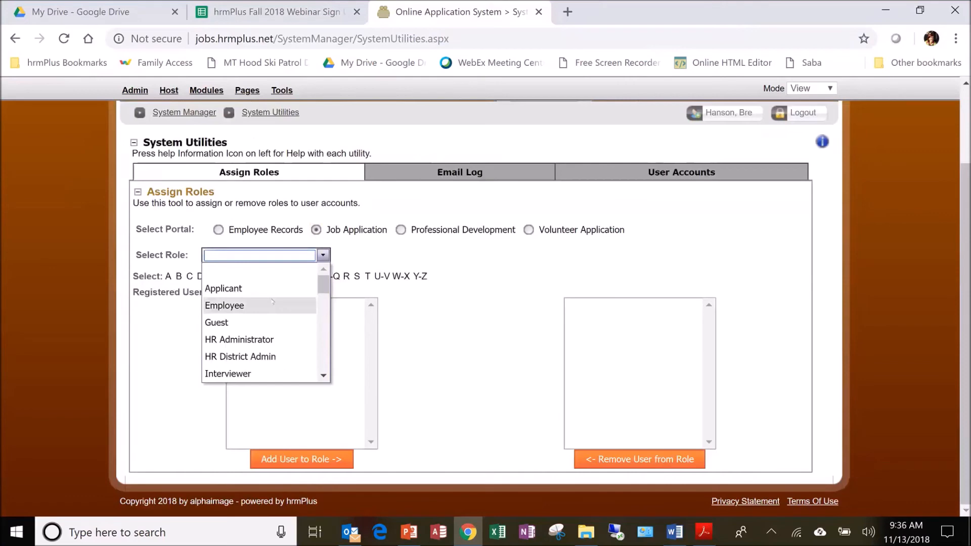
{"action": "scroll", "coordinate": [273, 301], "scroll_direction": "down", "scroll_amount": 2}
{"action": "scroll", "coordinate": [276, 299], "scroll_direction": "up", "scroll_amount": 2}
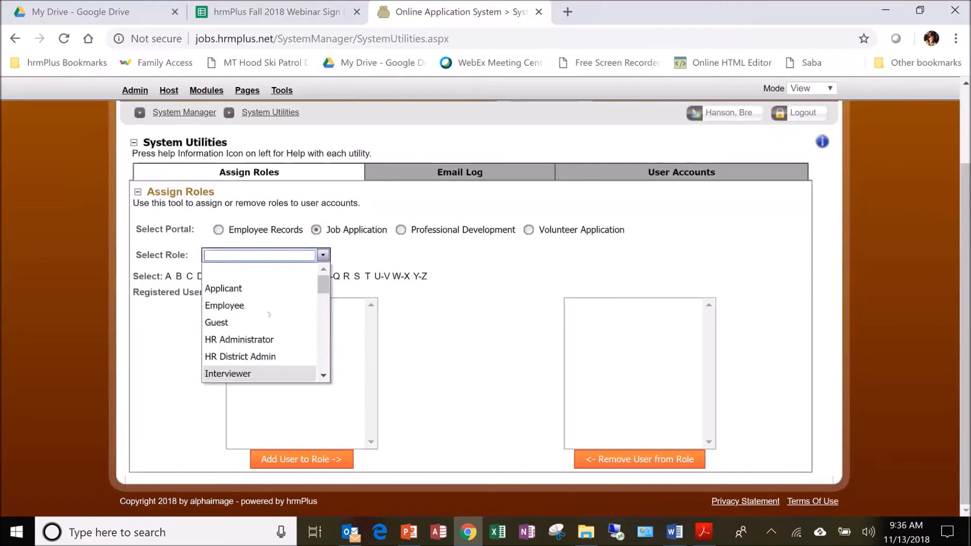
{"action": "left_click", "coordinate": [238, 339]}
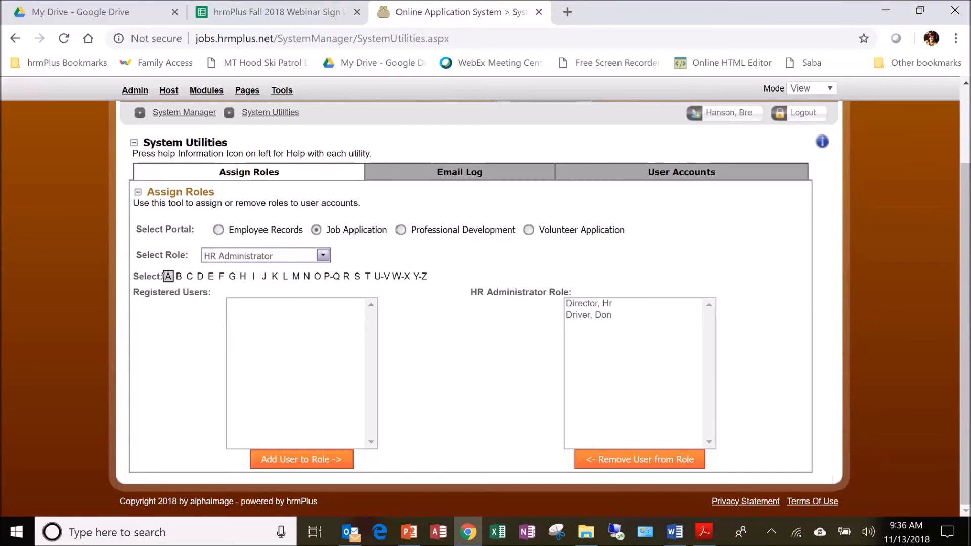
List the registered users starting with M and add the program manager's account to the HR Administrator role
{"action": "left_click", "coordinate": [296, 276]}
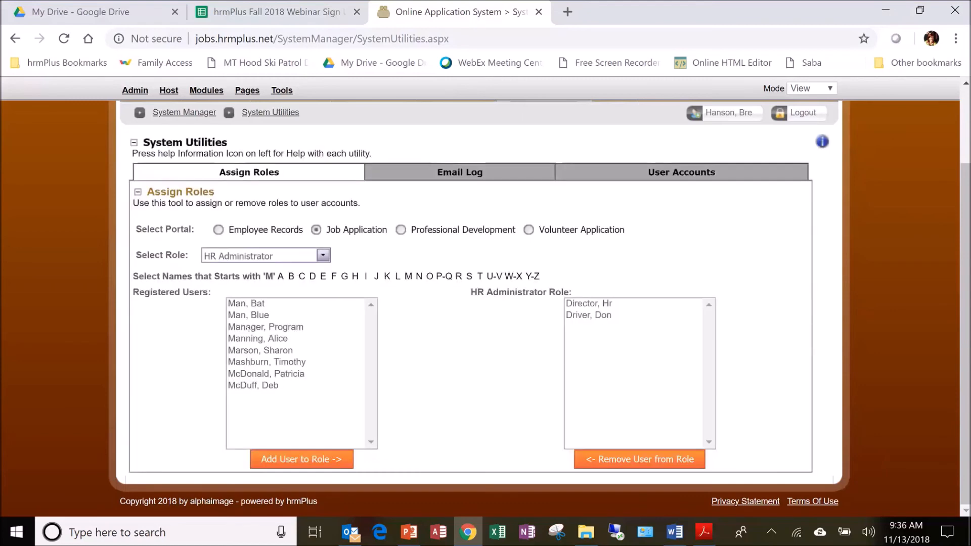
{"action": "left_click", "coordinate": [247, 328]}
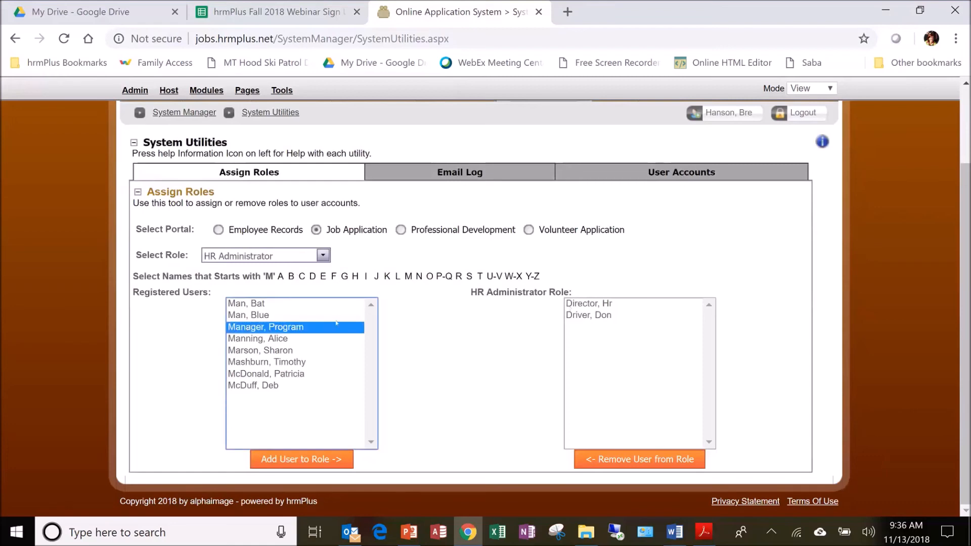
{"action": "left_click", "coordinate": [303, 460]}
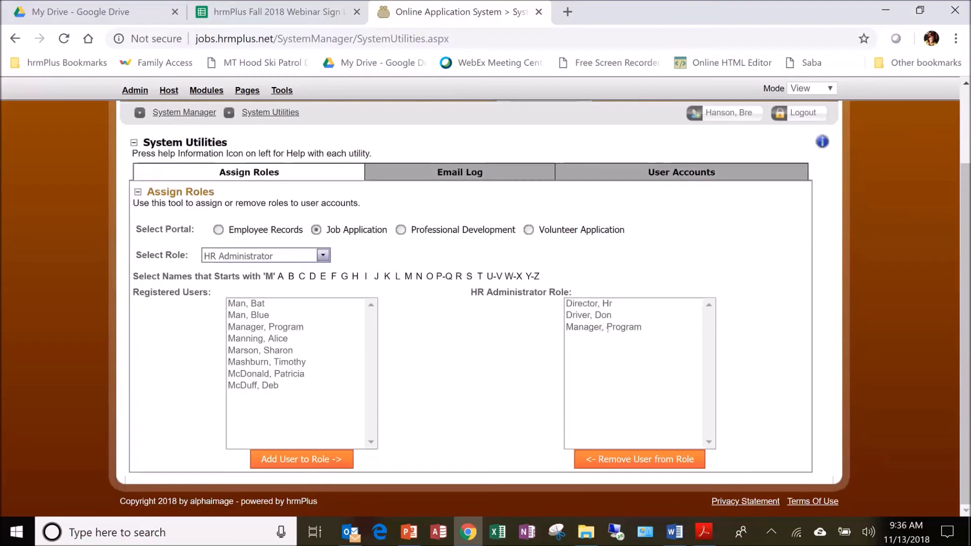
Remove the program manager's account from the HR Administrator role
{"action": "left_click", "coordinate": [612, 329]}
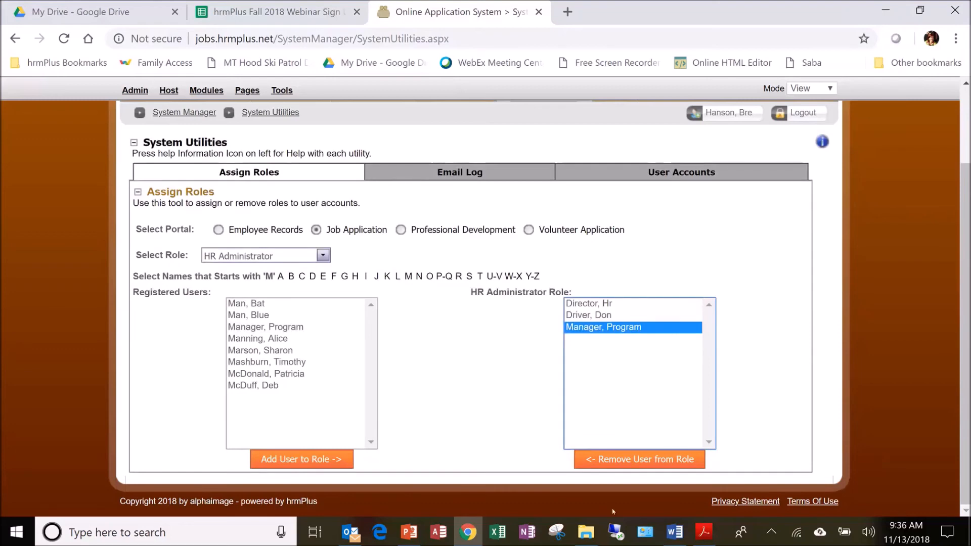
{"action": "left_click", "coordinate": [644, 463]}
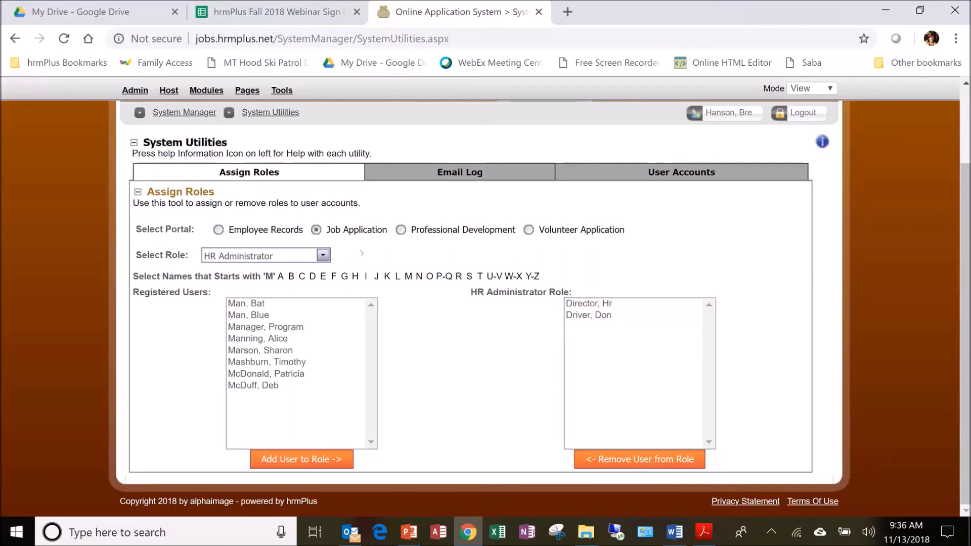
{"action": "left_click", "coordinate": [322, 255]}
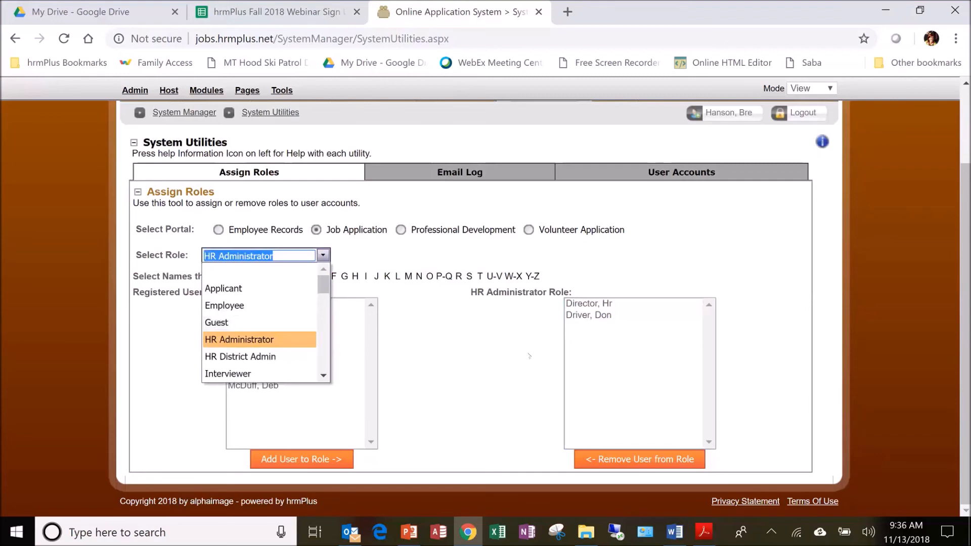
{"action": "left_click", "coordinate": [438, 304]}
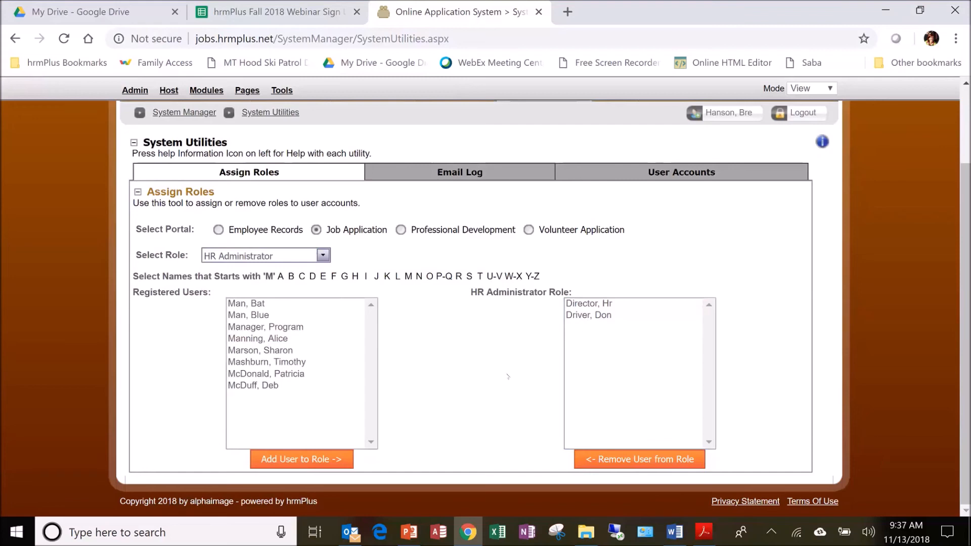
Open the User Accounts utility and filter the accounts by the last name "man"
{"action": "left_click", "coordinate": [712, 172]}
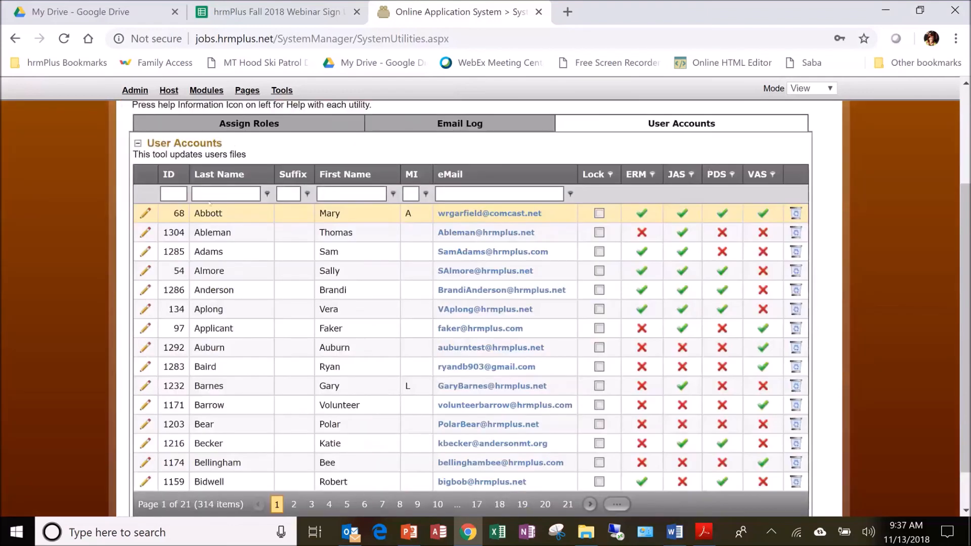
{"action": "left_click", "coordinate": [213, 192]}
{"action": "type", "text": "man"}
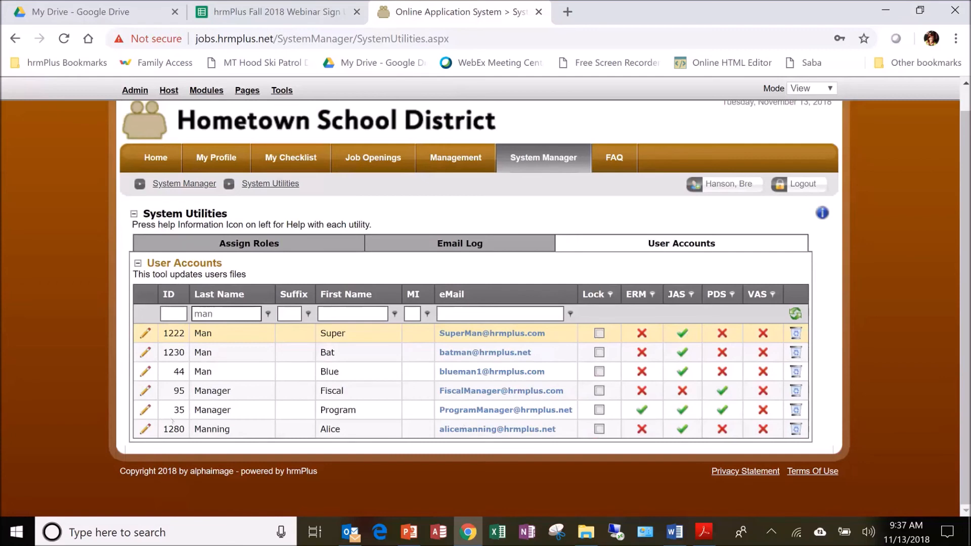
Edit the program manager's account and display its user roles for the Job Application portal
{"action": "left_click", "coordinate": [145, 414]}
{"action": "left_click", "coordinate": [143, 410]}
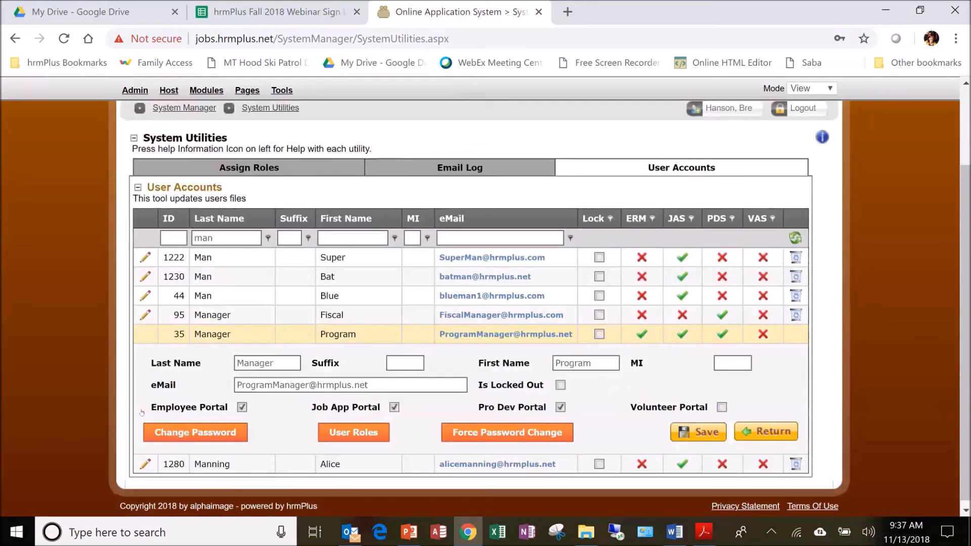
{"action": "left_click", "coordinate": [353, 437]}
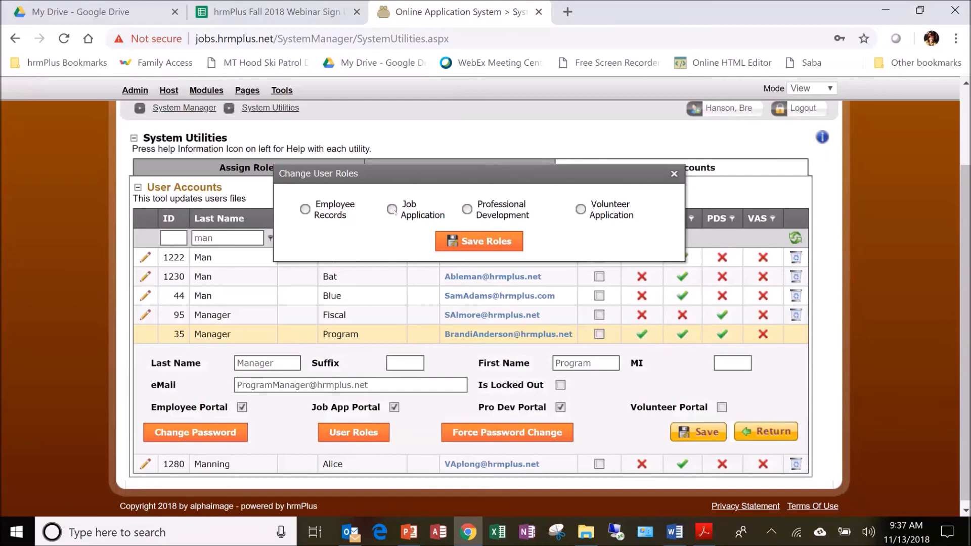
{"action": "left_click", "coordinate": [392, 209]}
{"action": "left_click", "coordinate": [475, 245]}
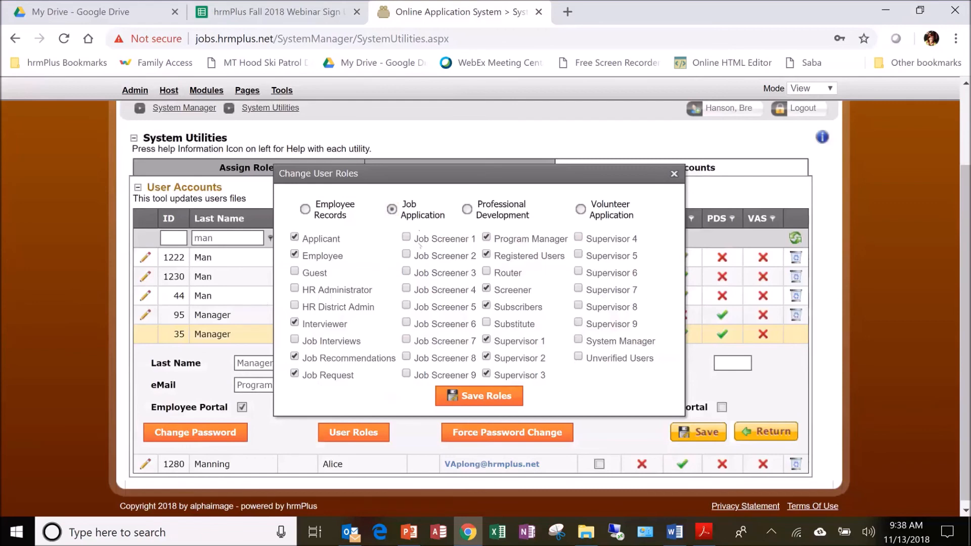
Enable the Router role for the program manager's account, then save the roles and the account
{"action": "left_click", "coordinate": [509, 273]}
{"action": "left_click", "coordinate": [467, 395]}
{"action": "left_click", "coordinate": [674, 174]}
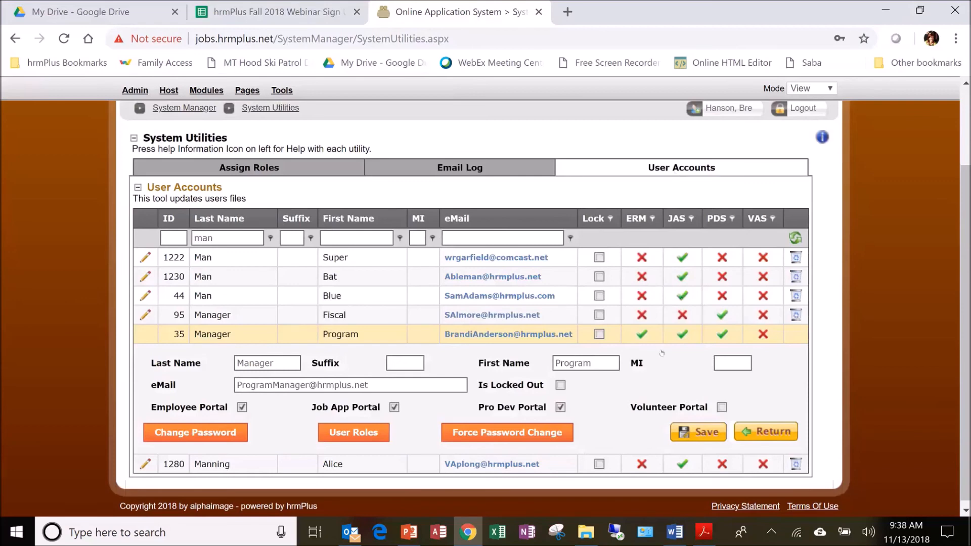
{"action": "left_click", "coordinate": [700, 433]}
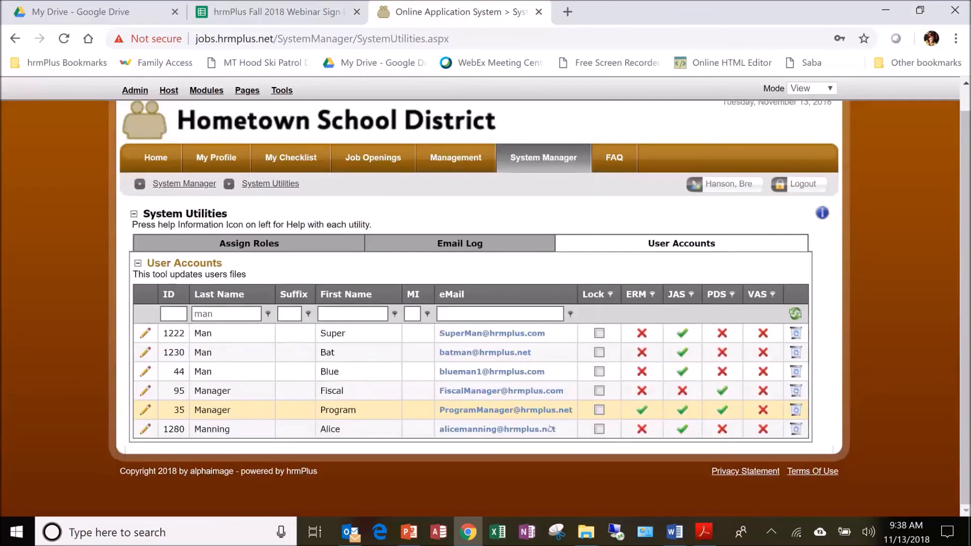
Edit the last account in the list and refresh its Job Application roles by switching to Professional Development and back
{"action": "left_click", "coordinate": [145, 433]}
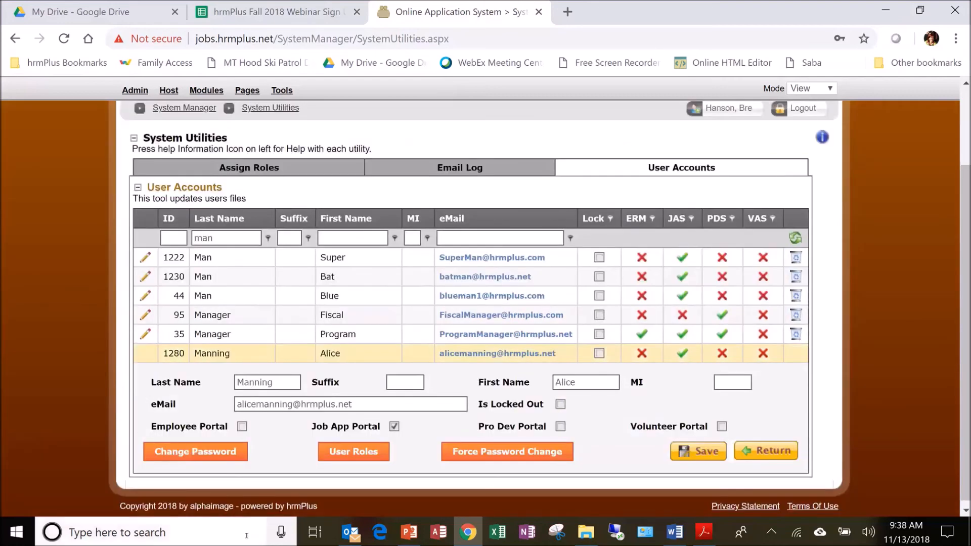
{"action": "left_click", "coordinate": [375, 454]}
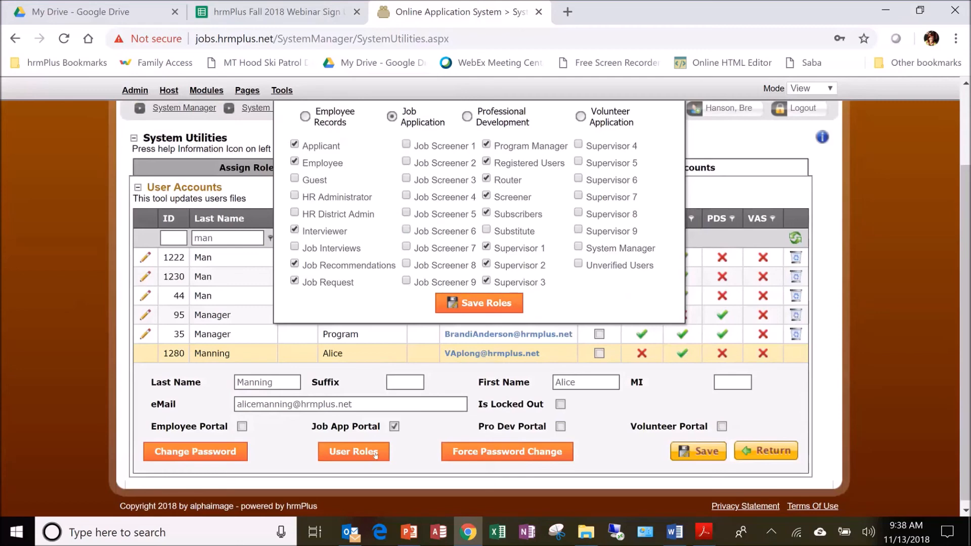
{"action": "scroll", "coordinate": [683, 298], "scroll_direction": "up", "scroll_amount": 2}
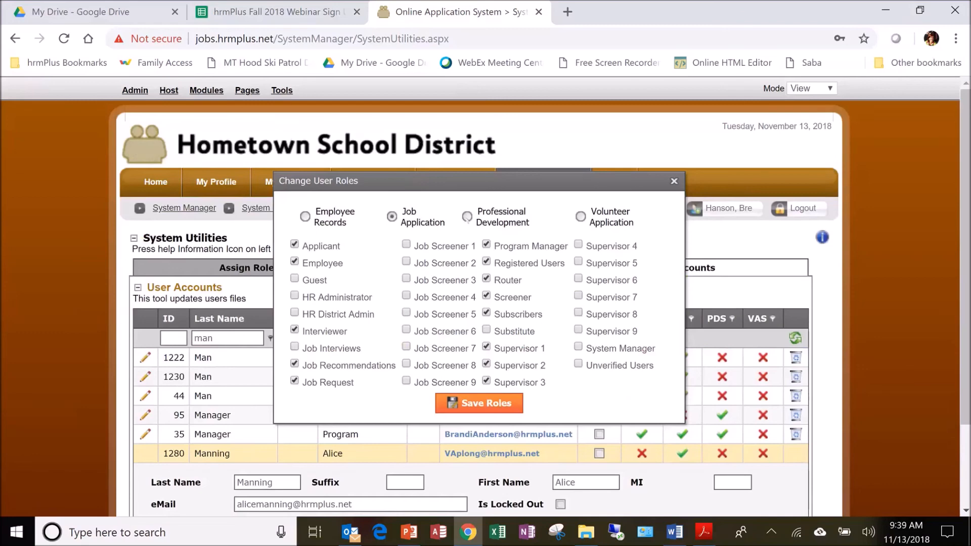
{"action": "left_click", "coordinate": [467, 217]}
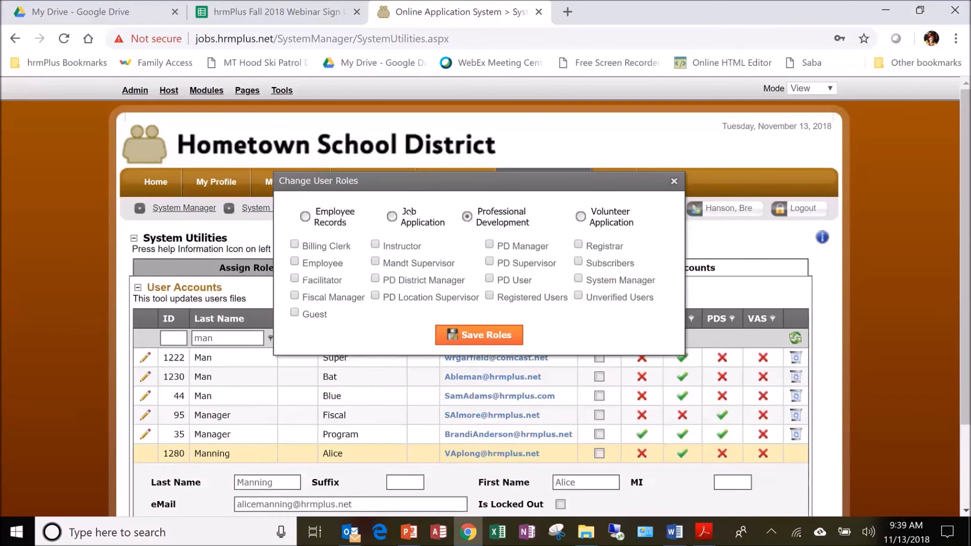
{"action": "left_click", "coordinate": [392, 216]}
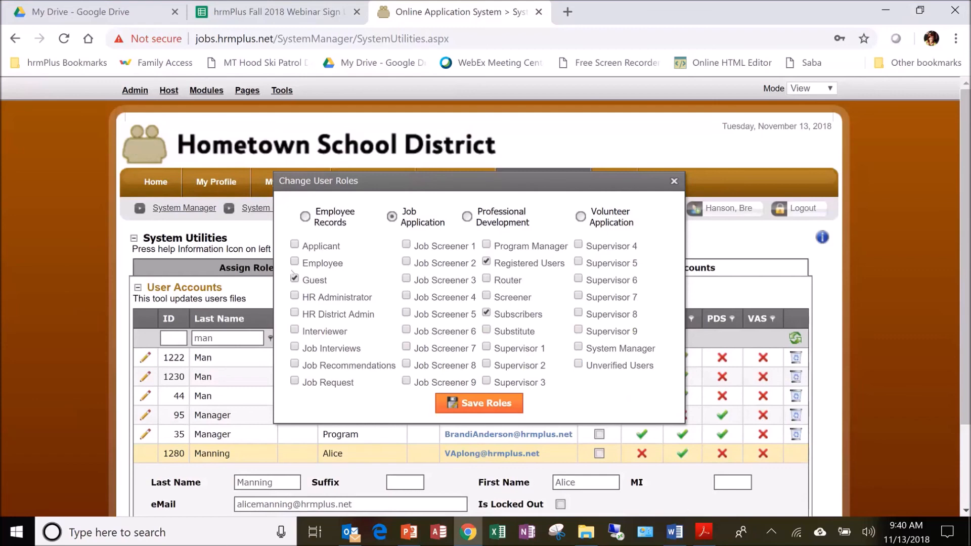
Close the user roles without saving and return to the accounts list
{"action": "scroll", "coordinate": [613, 408], "scroll_direction": "down", "scroll_amount": 2}
{"action": "scroll", "coordinate": [606, 396], "scroll_direction": "up", "scroll_amount": 2}
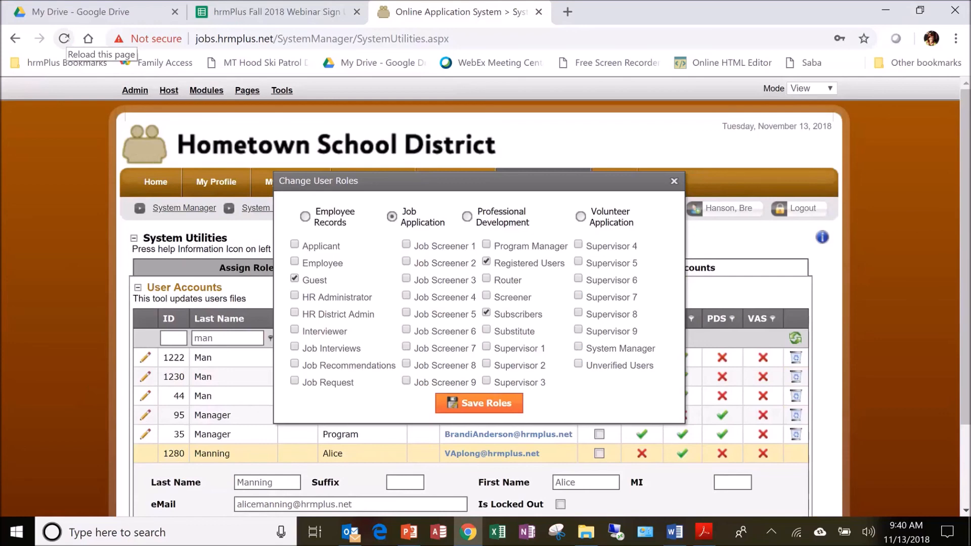
{"action": "left_click", "coordinate": [673, 181]}
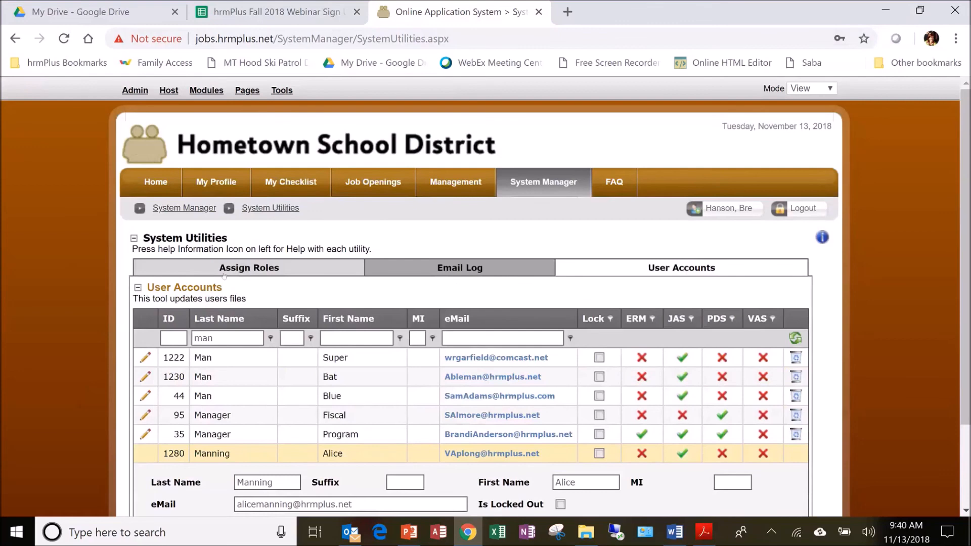
{"action": "scroll", "coordinate": [224, 275], "scroll_direction": "down", "scroll_amount": 2}
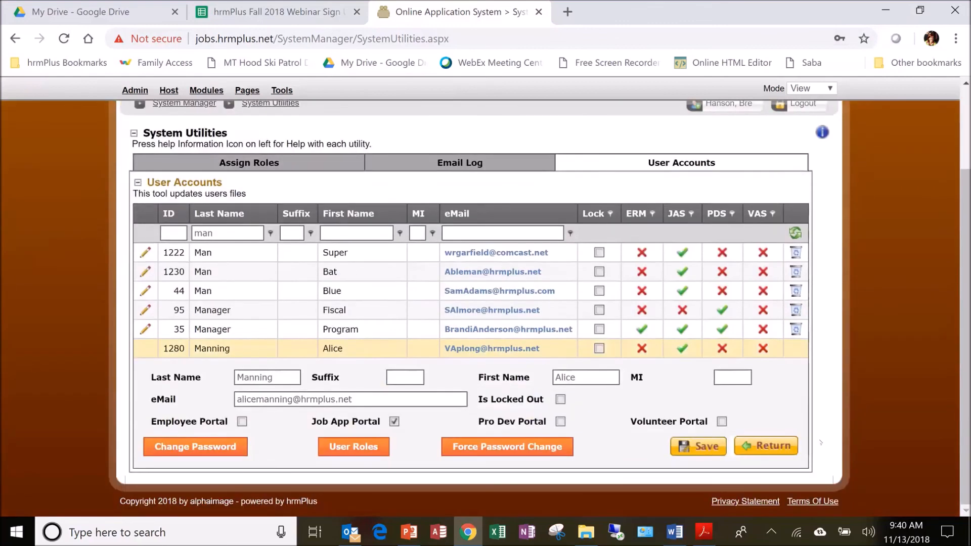
{"action": "left_click", "coordinate": [771, 447]}
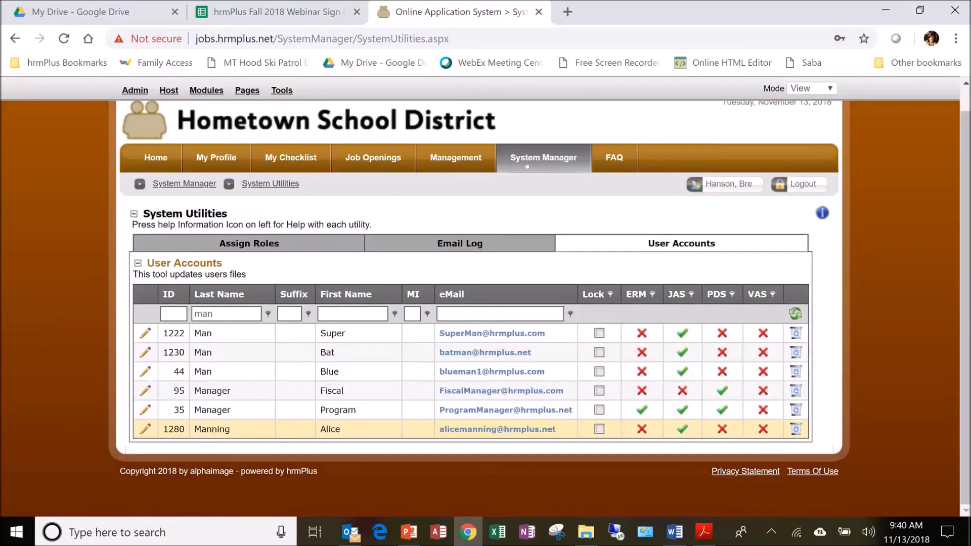
Open the Export Information page of System Manager and look through the available export views
{"action": "mouse_move", "coordinate": [527, 164]}
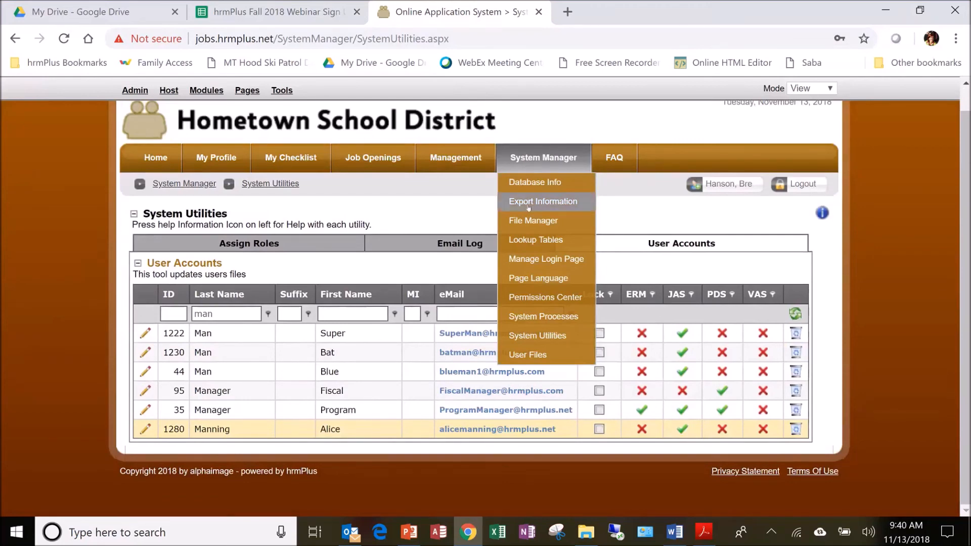
{"action": "mouse_move", "coordinate": [469, 156]}
{"action": "left_click", "coordinate": [551, 205]}
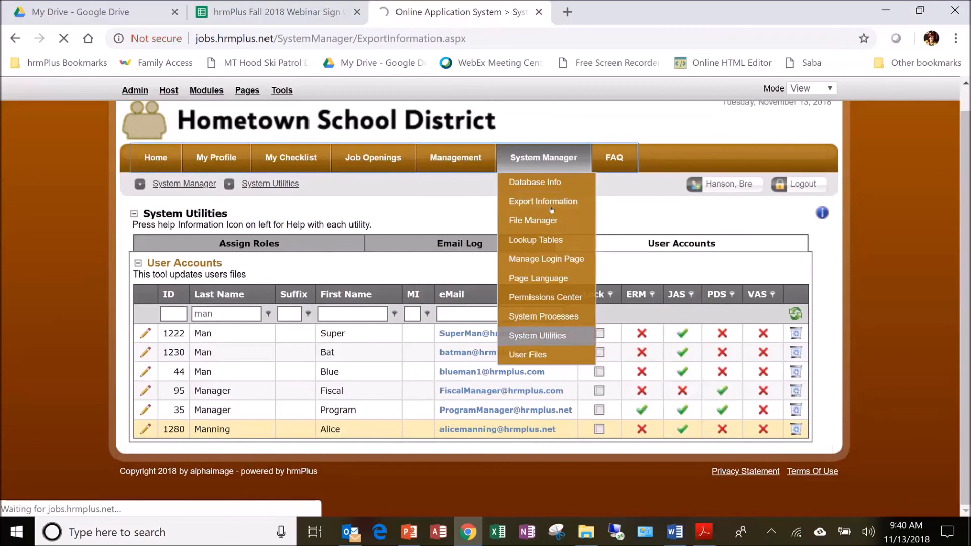
{"action": "scroll", "coordinate": [268, 477], "scroll_direction": "down", "scroll_amount": 4}
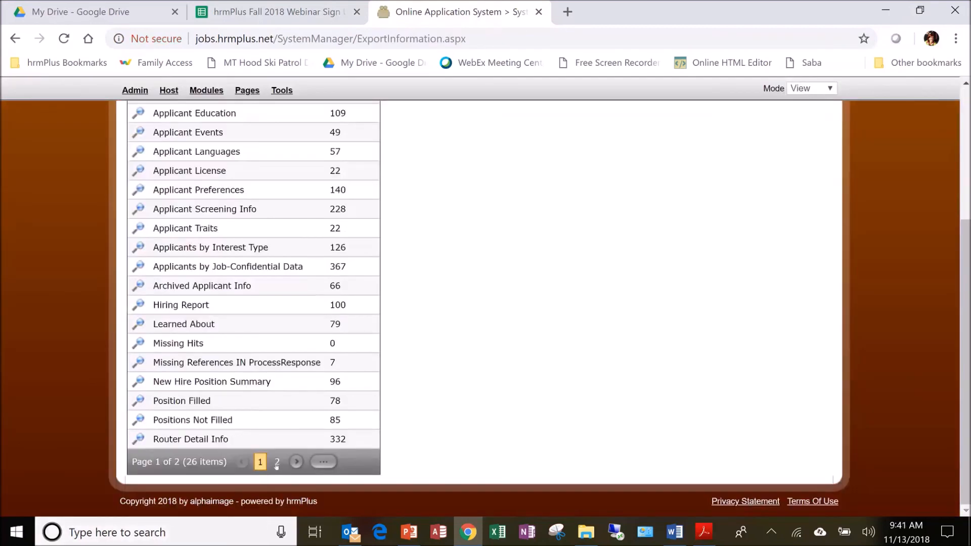
{"action": "scroll", "coordinate": [274, 465], "scroll_direction": "up", "scroll_amount": 5}
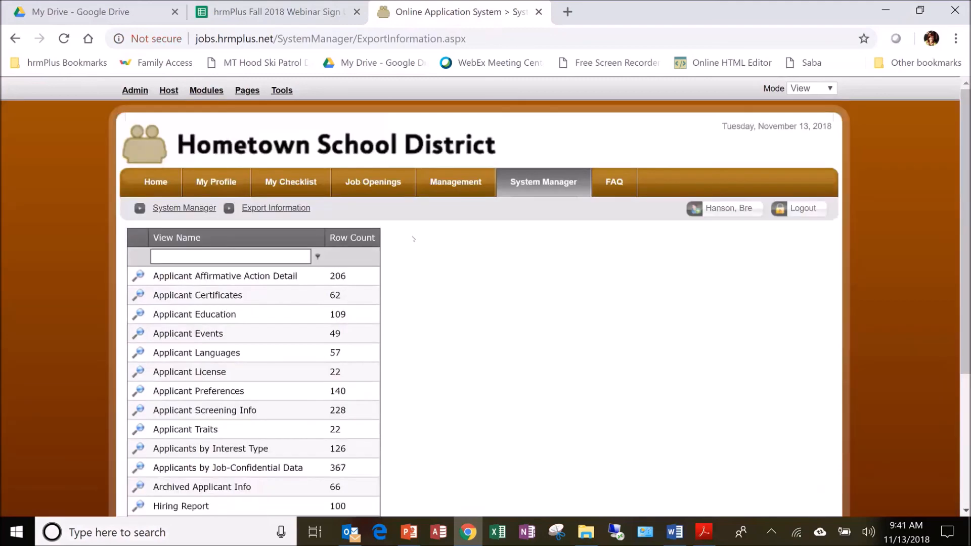
Filter the export views by the name "user" and open the User Roles export
{"action": "left_click", "coordinate": [272, 256]}
{"action": "type", "text": "user"}
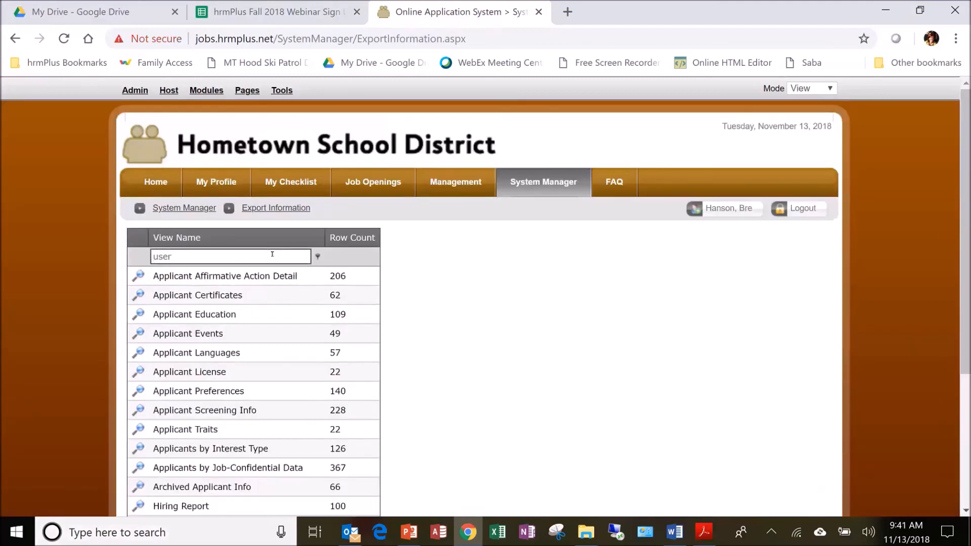
{"action": "key", "text": "Return"}
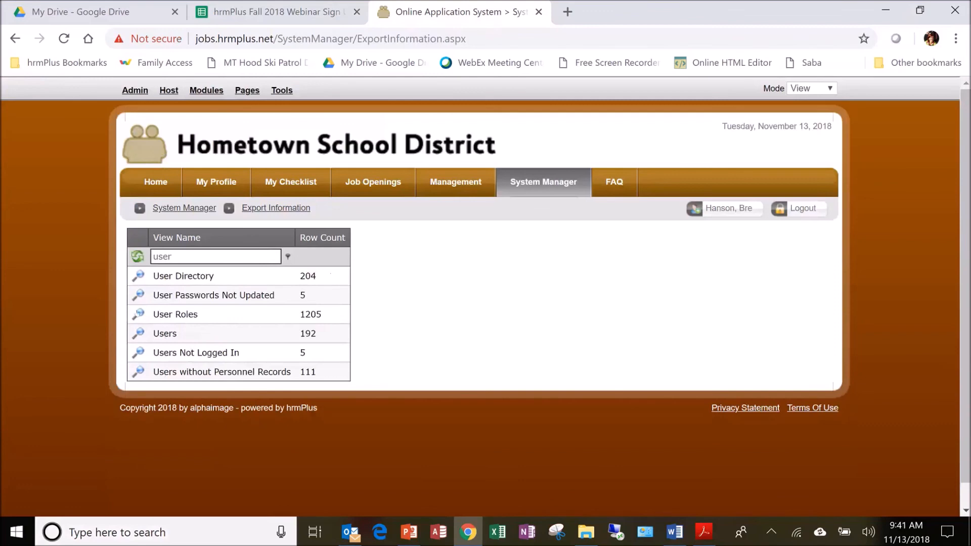
{"action": "left_click", "coordinate": [139, 314]}
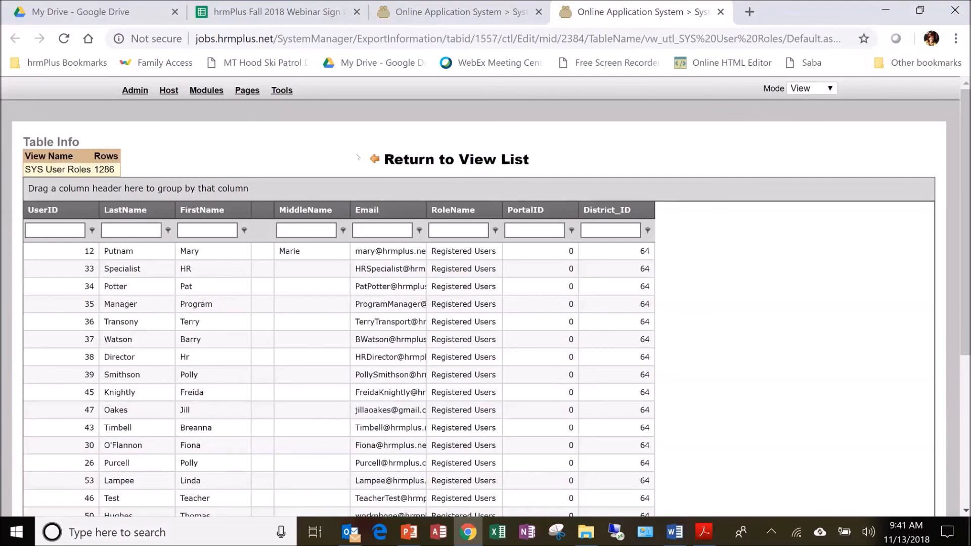
Switch to the user roles PDF guide in Acrobat Reader and look up the portal numbers in its Export Information section
{"action": "left_click", "coordinate": [703, 532]}
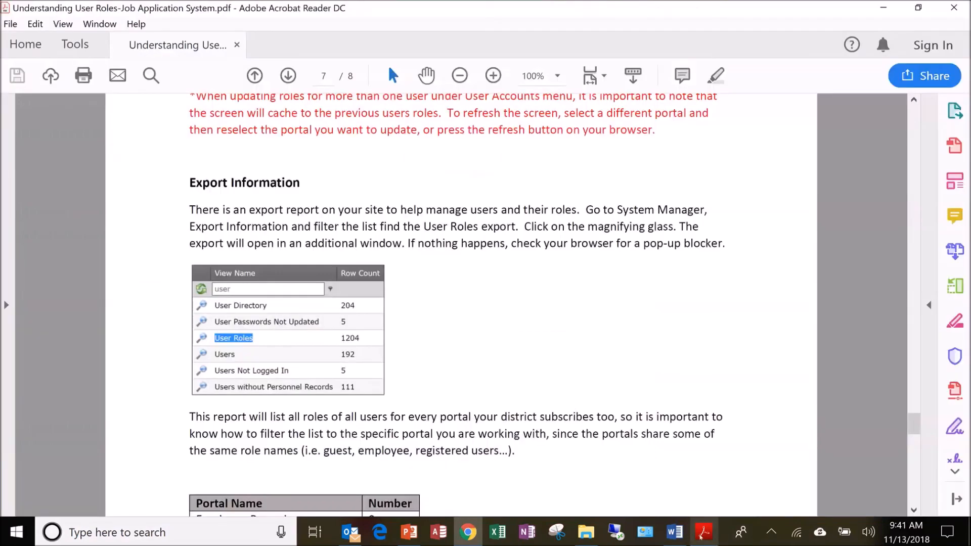
{"action": "scroll", "coordinate": [483, 357], "scroll_direction": "down", "scroll_amount": 2}
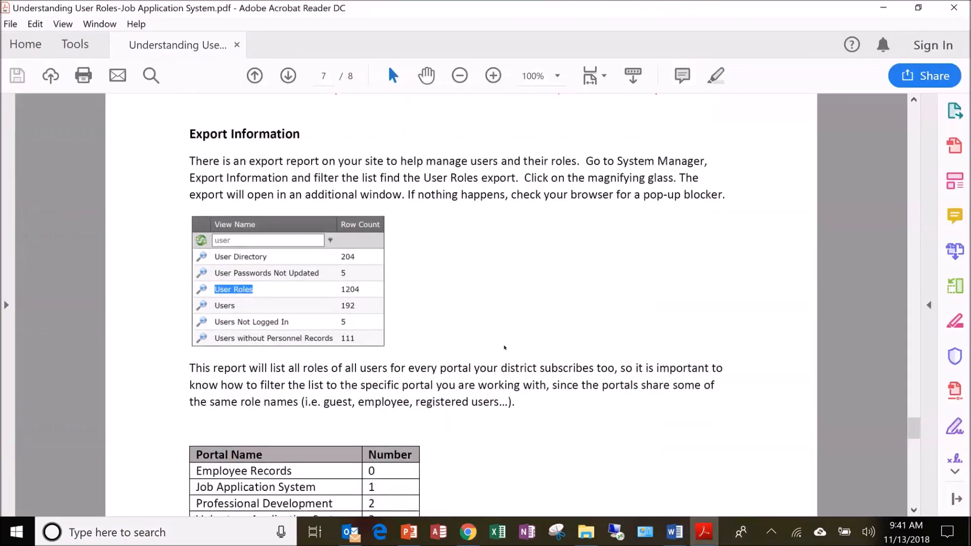
{"action": "left_click_drag", "start_coordinate": [913, 428], "coordinate": [913, 450]}
{"action": "left_click", "coordinate": [914, 100]}
{"action": "left_click", "coordinate": [914, 100]}
{"action": "left_click", "coordinate": [913, 100]}
{"action": "left_click", "coordinate": [914, 100]}
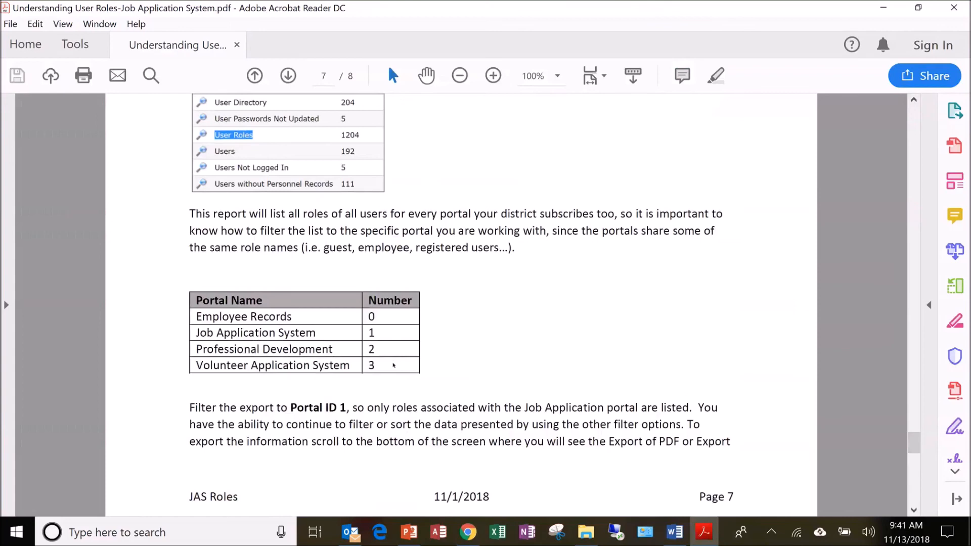
Switch back to Chrome and filter the User Roles export to PortalID 1
{"action": "left_click", "coordinate": [475, 529]}
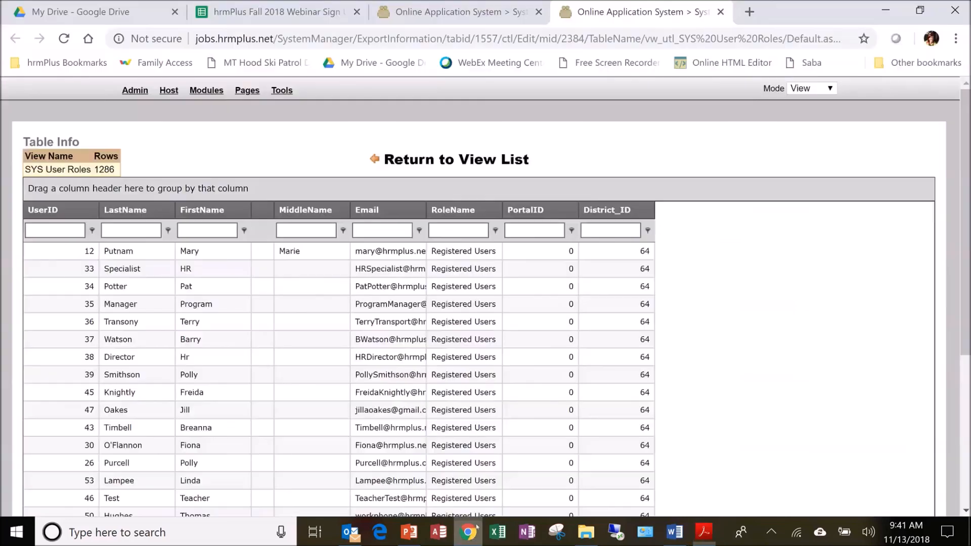
{"action": "left_click", "coordinate": [525, 228]}
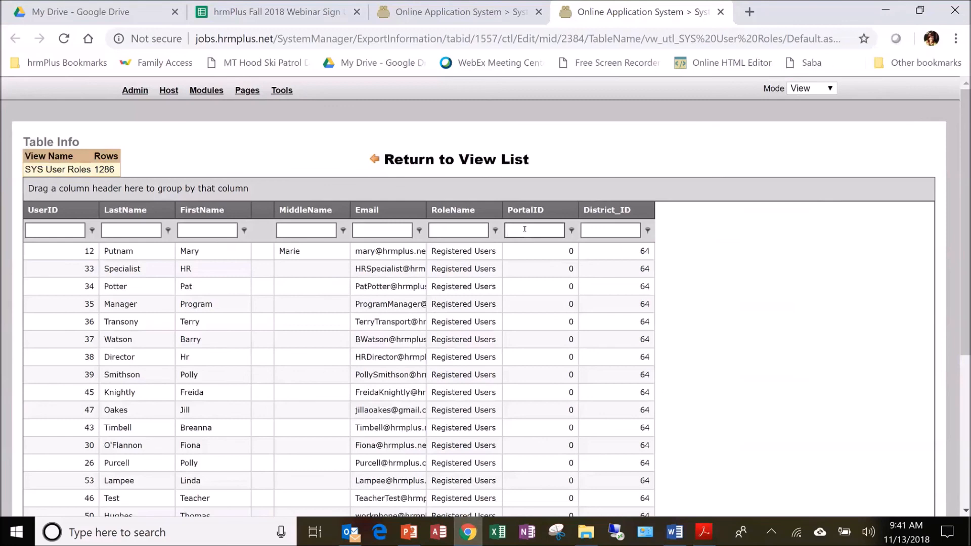
{"action": "type", "text": "1"}
{"action": "key", "text": "Return"}
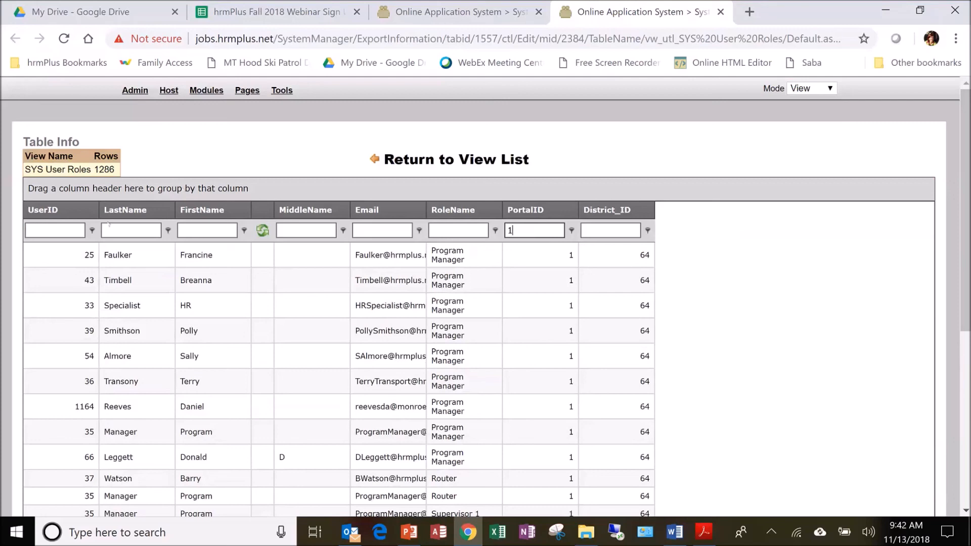
Narrow the User Roles export to last names beginning with "man"
{"action": "left_click", "coordinate": [114, 229]}
{"action": "type", "text": "manger"}
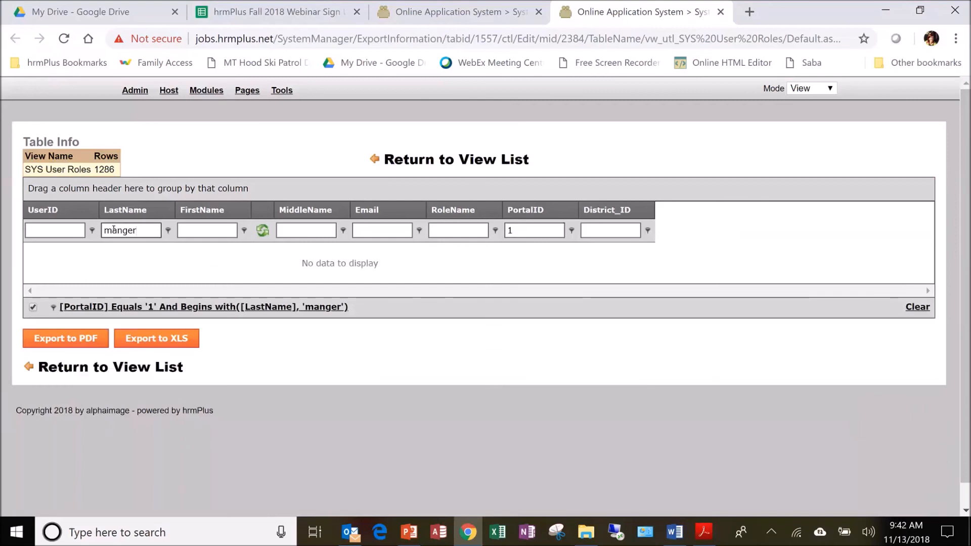
{"action": "key", "text": "BackSpace"}
{"action": "key", "text": "BackSpace"}
{"action": "key", "text": "BackSpace"}
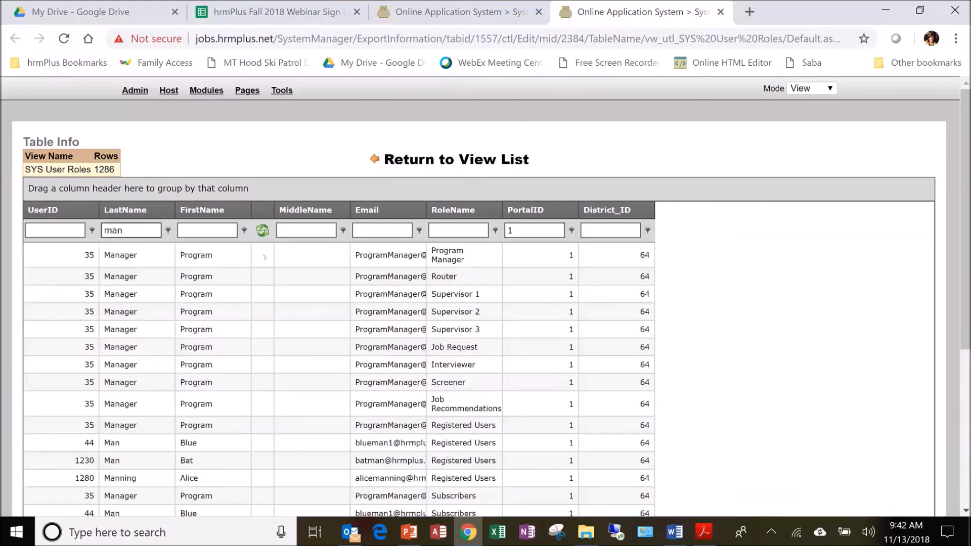
Review the filtered role rows and export the list to XLS
{"action": "scroll", "coordinate": [736, 322], "scroll_direction": "down", "scroll_amount": 1}
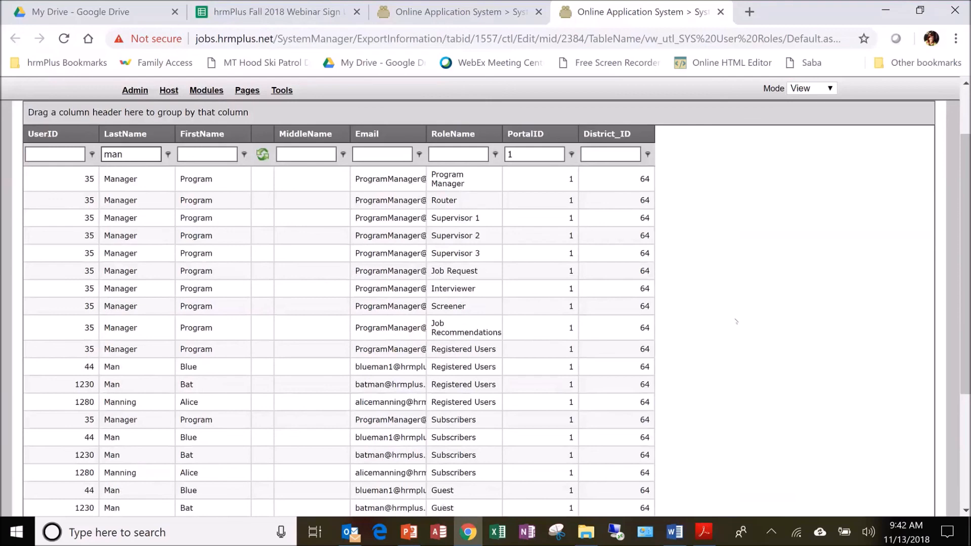
{"action": "scroll", "coordinate": [736, 321], "scroll_direction": "down", "scroll_amount": 3}
{"action": "scroll", "coordinate": [736, 321], "scroll_direction": "up", "scroll_amount": 4}
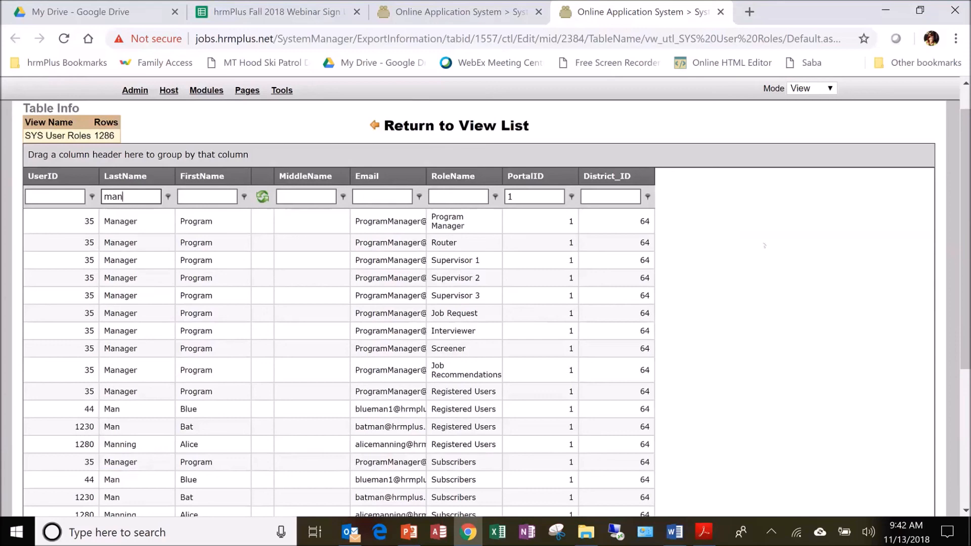
{"action": "scroll", "coordinate": [278, 375], "scroll_direction": "down", "scroll_amount": 5}
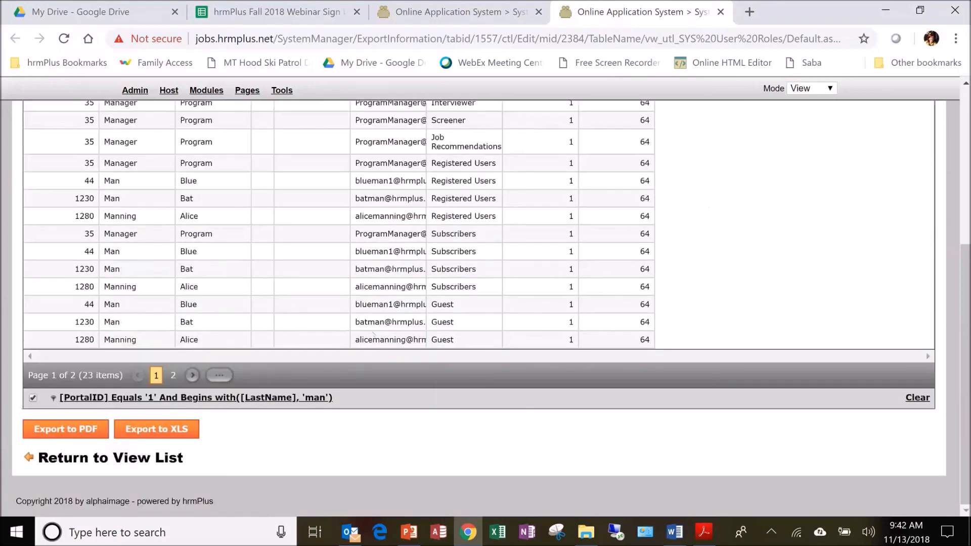
{"action": "left_click", "coordinate": [142, 430]}
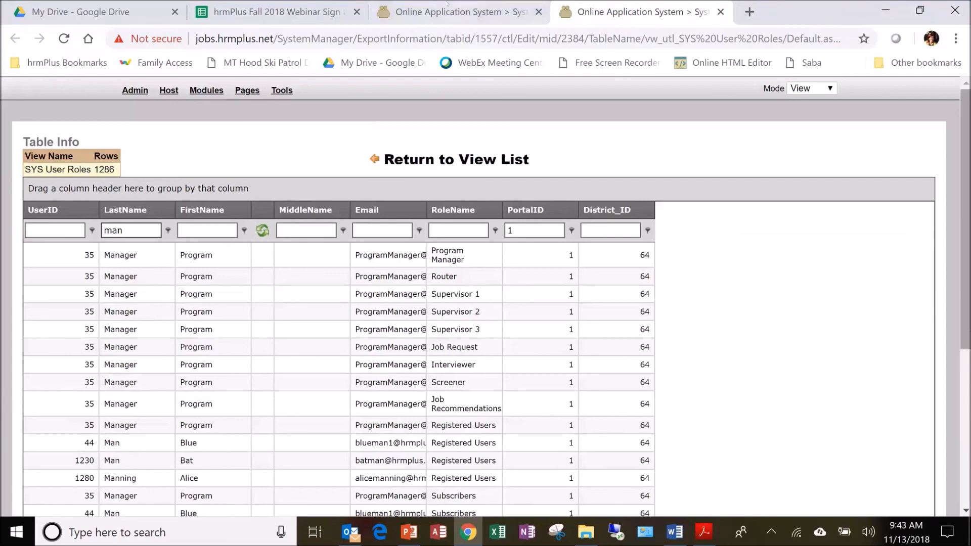
Go back to the Export Information page, then review the PDF guide's Export Information section through the export example on page 8
{"action": "left_click", "coordinate": [447, 5]}
{"action": "mouse_move", "coordinate": [569, 172]}
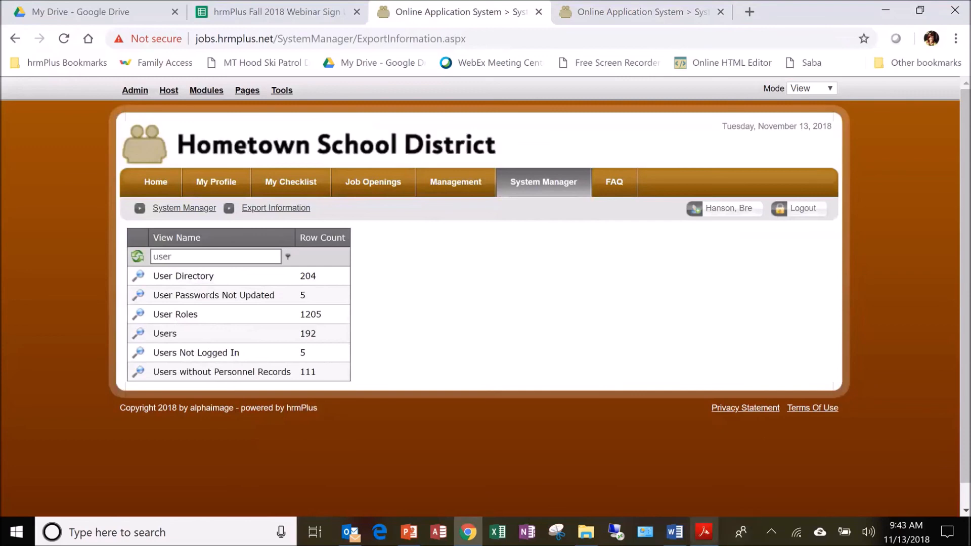
{"action": "left_click", "coordinate": [703, 531]}
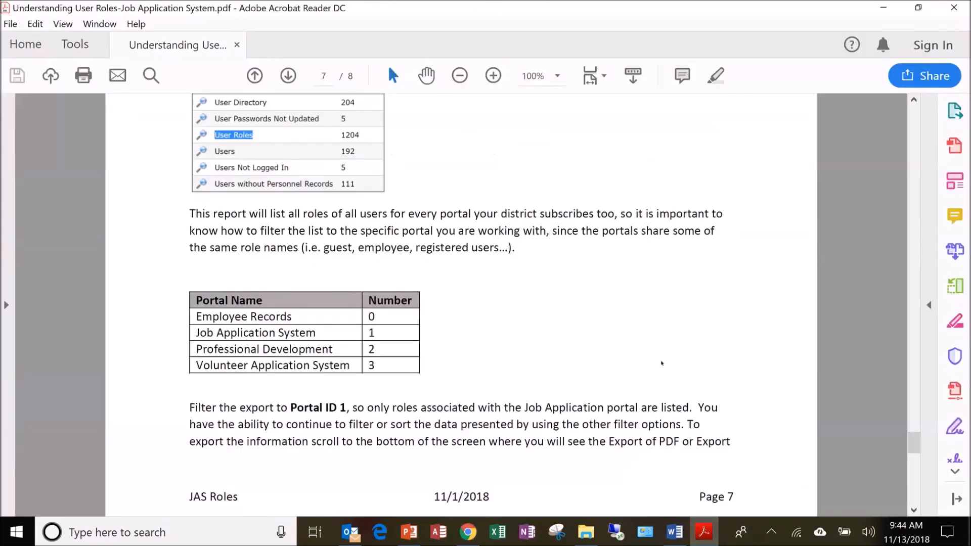
{"action": "scroll", "coordinate": [662, 367], "scroll_direction": "up", "scroll_amount": 1}
{"action": "scroll", "coordinate": [622, 361], "scroll_direction": "down", "scroll_amount": 1}
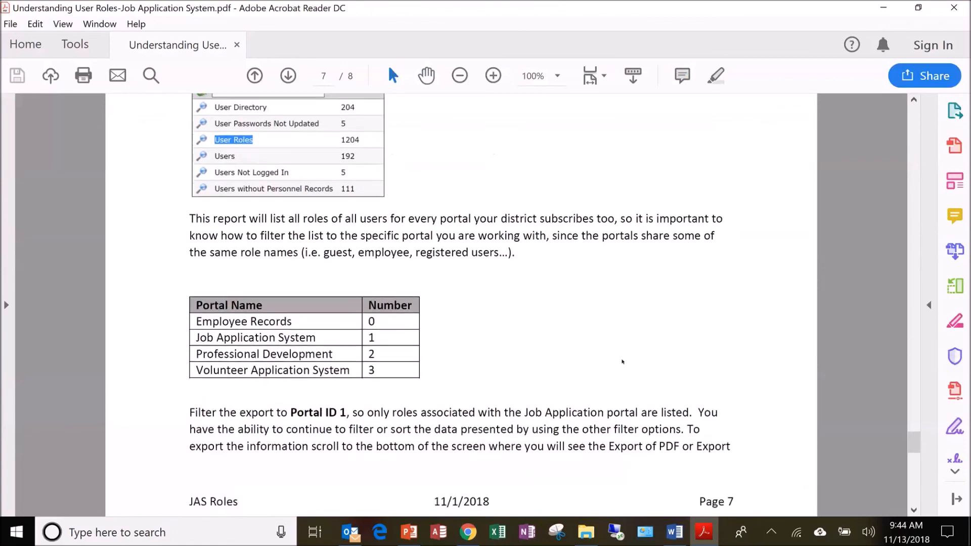
{"action": "scroll", "coordinate": [622, 361], "scroll_direction": "up", "scroll_amount": 2}
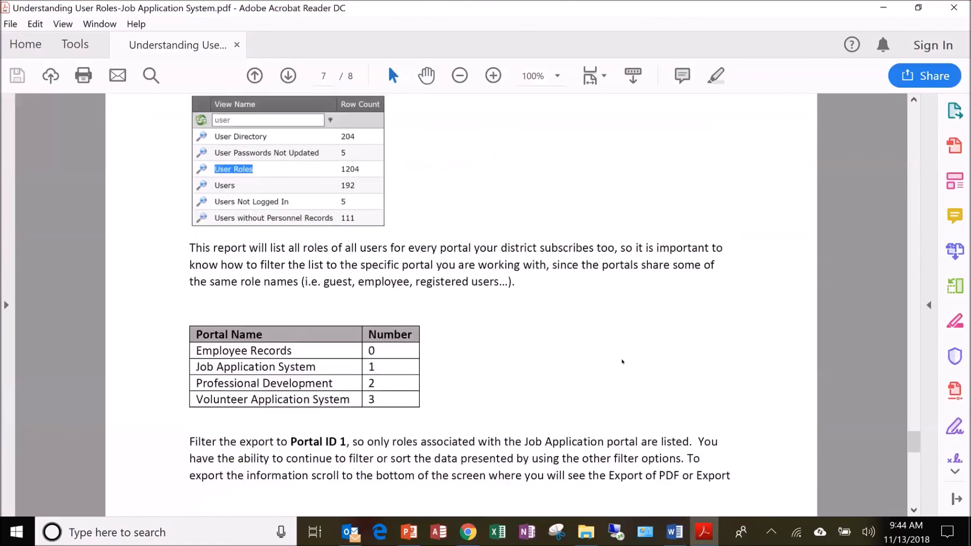
{"action": "scroll", "coordinate": [621, 361], "scroll_direction": "up", "scroll_amount": 4}
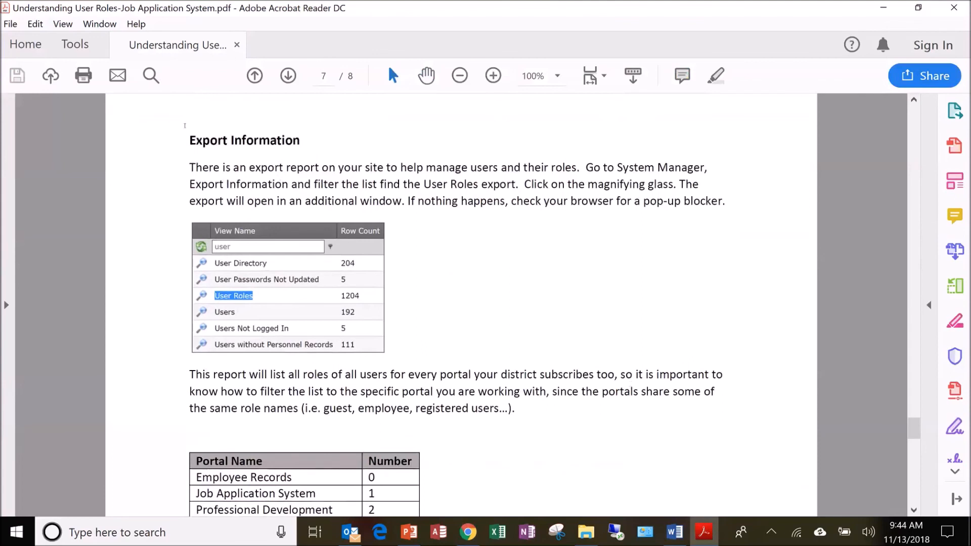
{"action": "left_click_drag", "start_coordinate": [184, 125], "coordinate": [298, 139]}
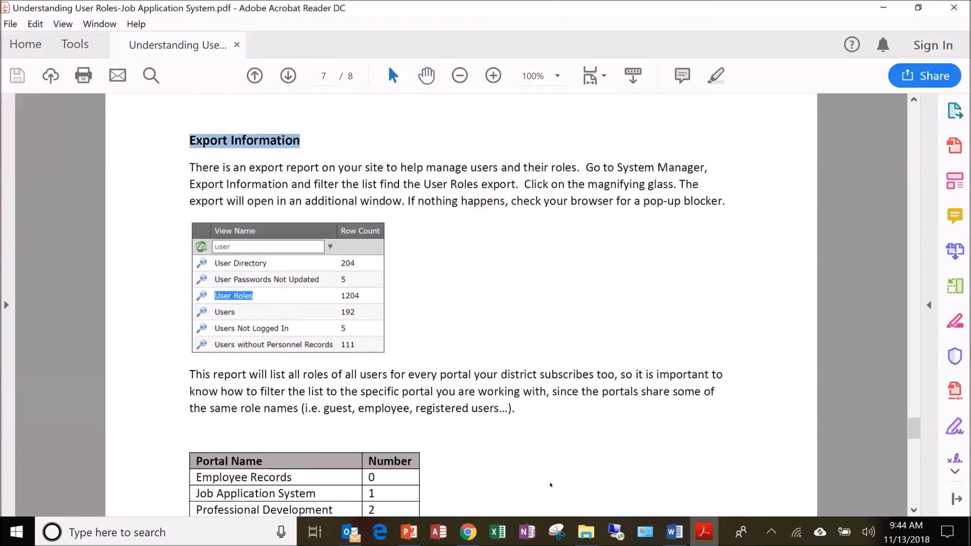
{"action": "scroll", "coordinate": [550, 485], "scroll_direction": "down", "scroll_amount": 1}
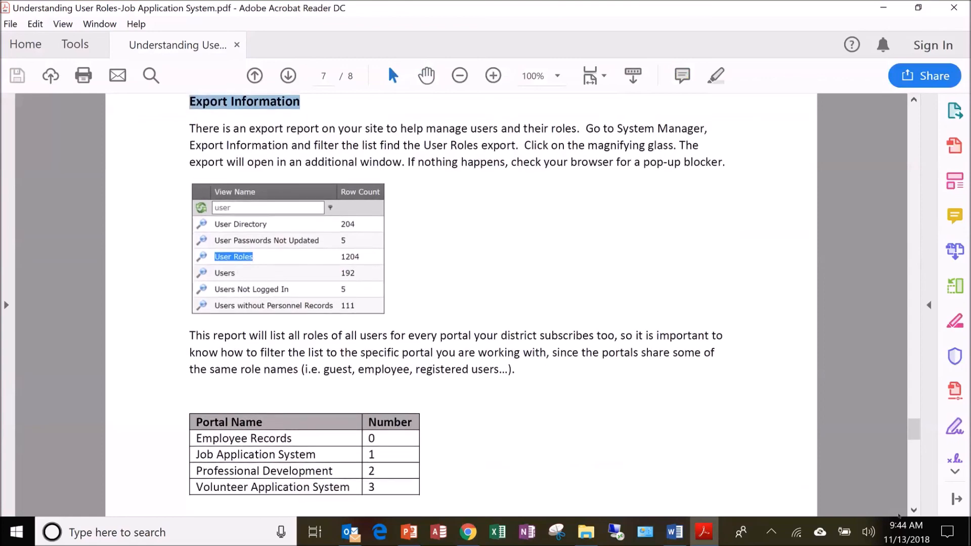
{"action": "left_click", "coordinate": [913, 510]}
{"action": "left_click", "coordinate": [913, 511]}
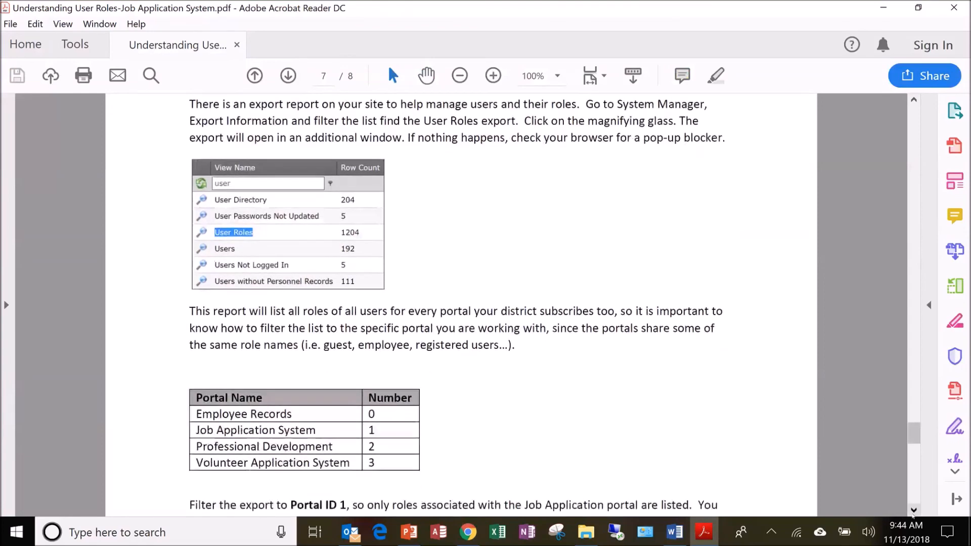
{"action": "scroll", "coordinate": [715, 445], "scroll_direction": "down", "scroll_amount": 6}
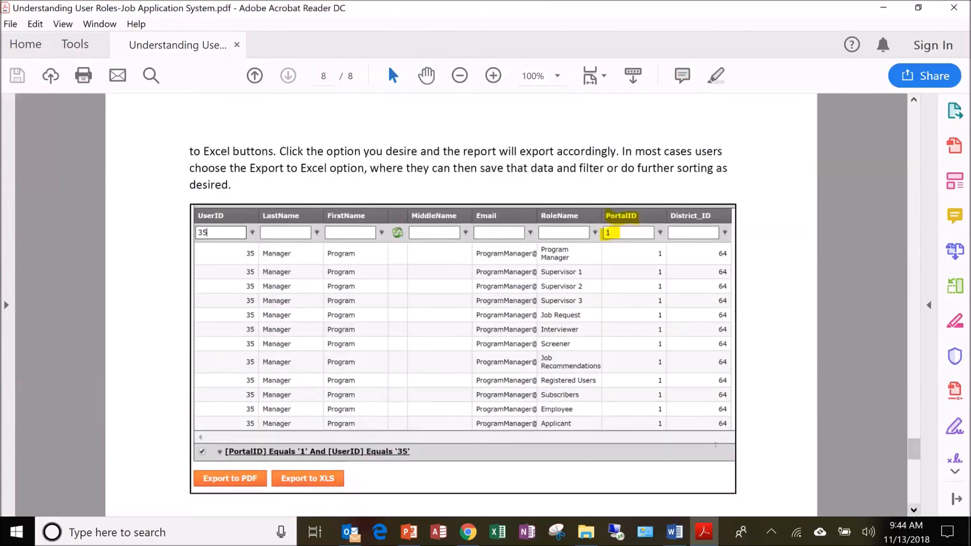